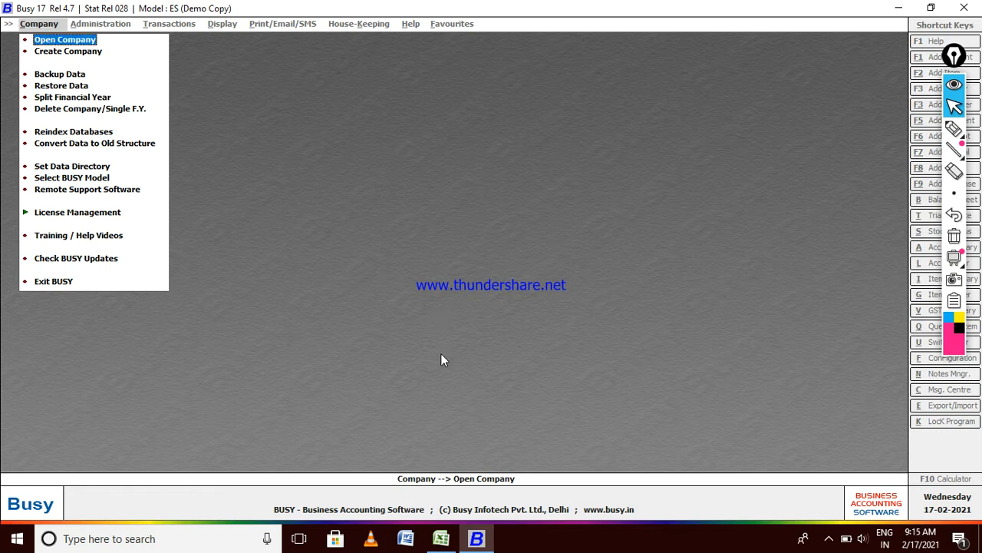
Step: Create a new company named MP BIRLA COMPANY-2021 with the same print name and a blank short name
key("Down")
key("Return")
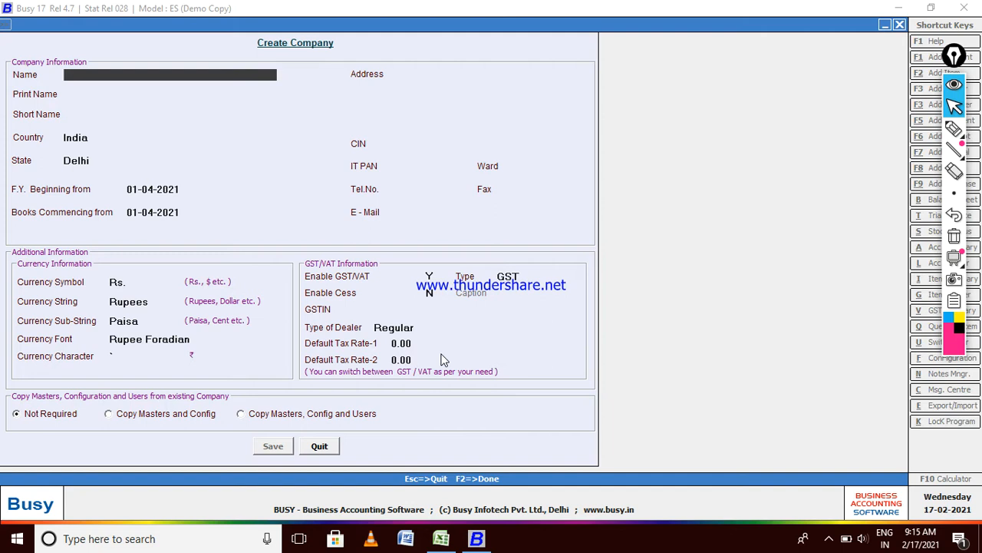
type("mp")
key("BackSpace")
key("BackSpace")
key("Caps_Lock")
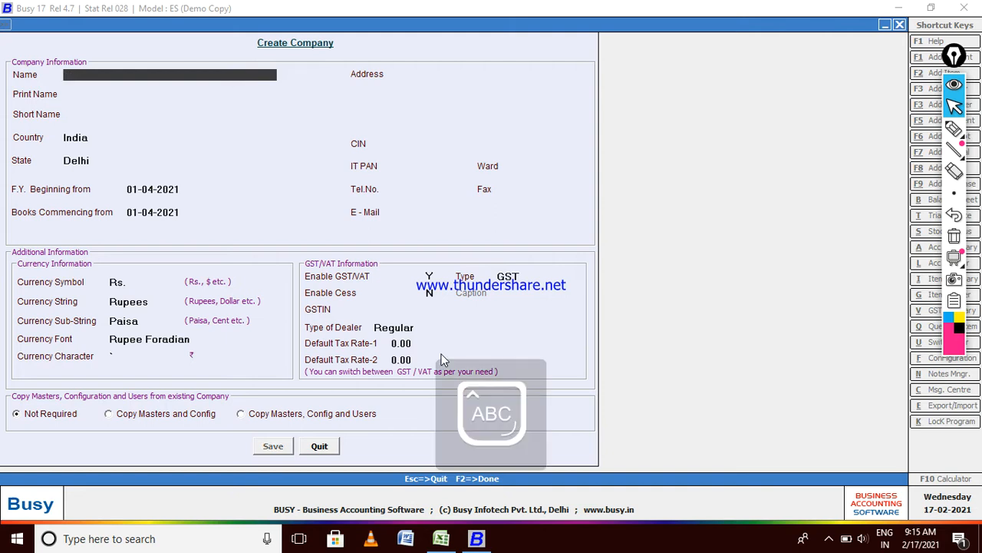
type("MP BI")
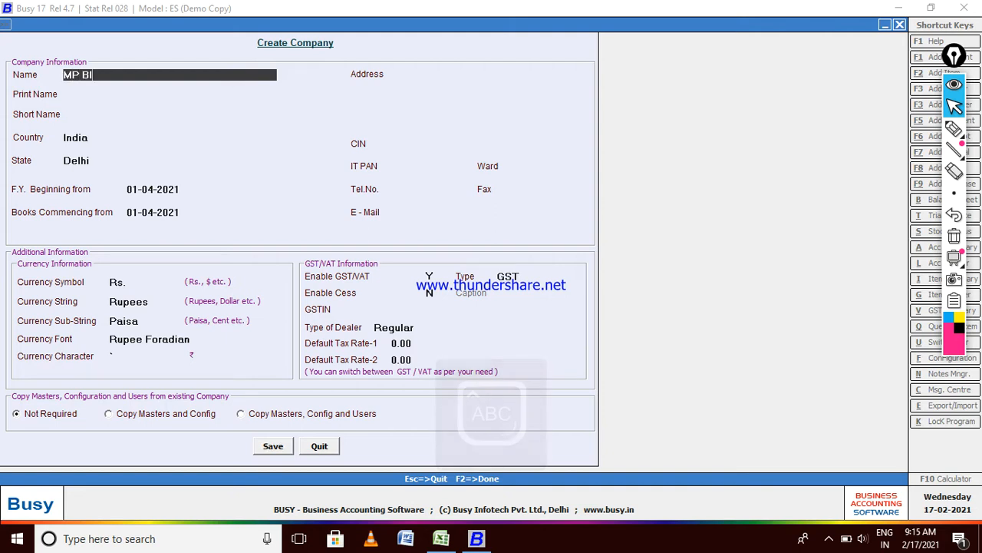
type("RL")
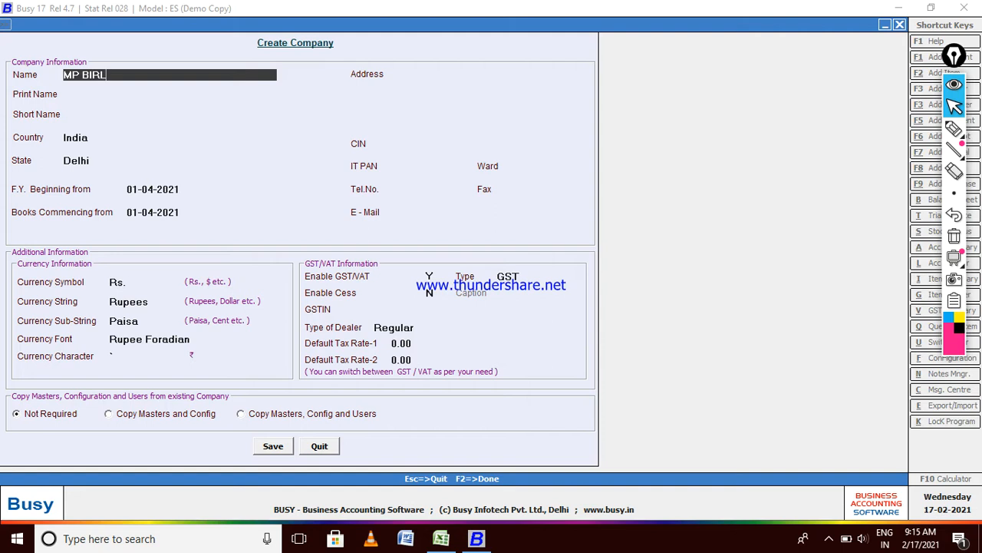
type("A COMPANY-2021")
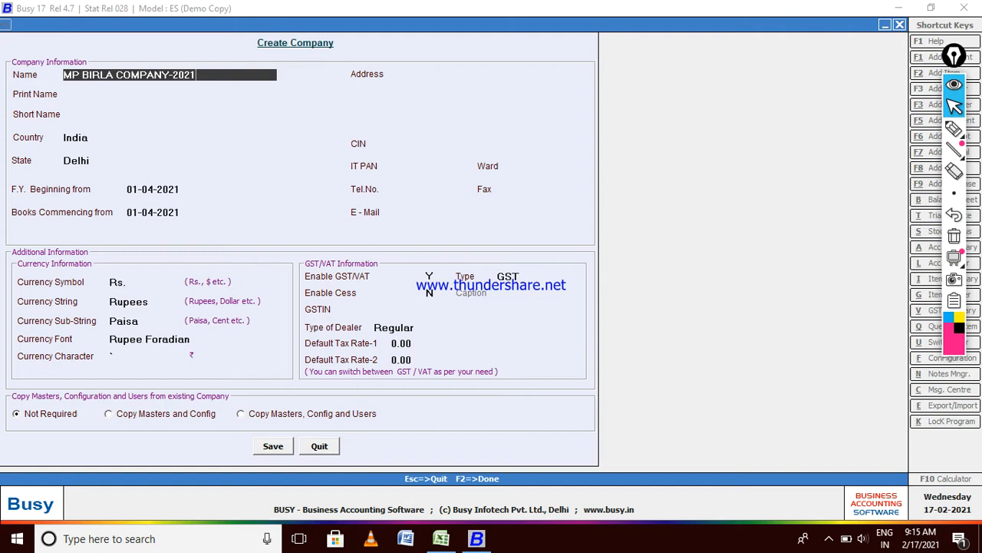
key("Return")
key("Return")
key("Return")
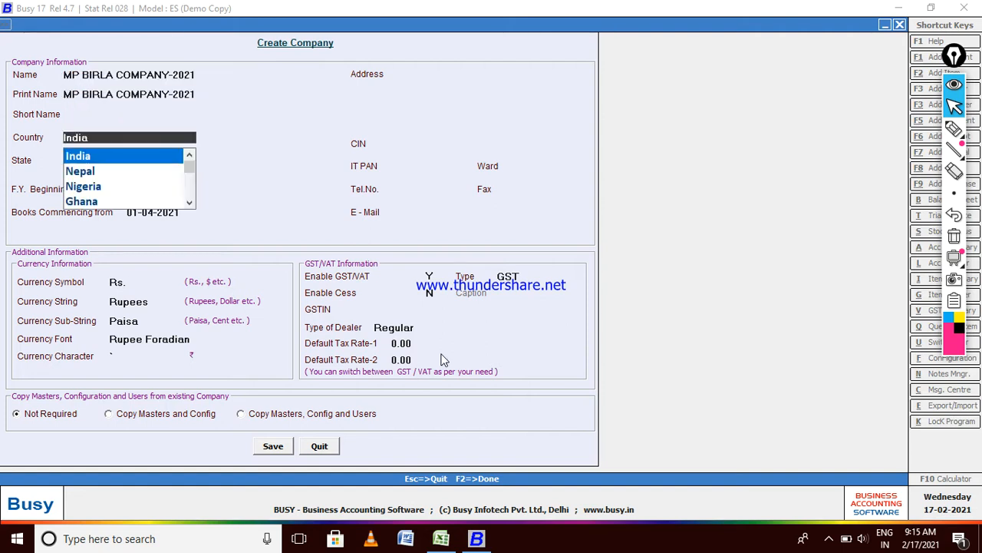
Step: Keep India as the country, choose Uttar Pradesh as the state, and begin the financial year and books on 01-02-2021
key("Return")
type("U")
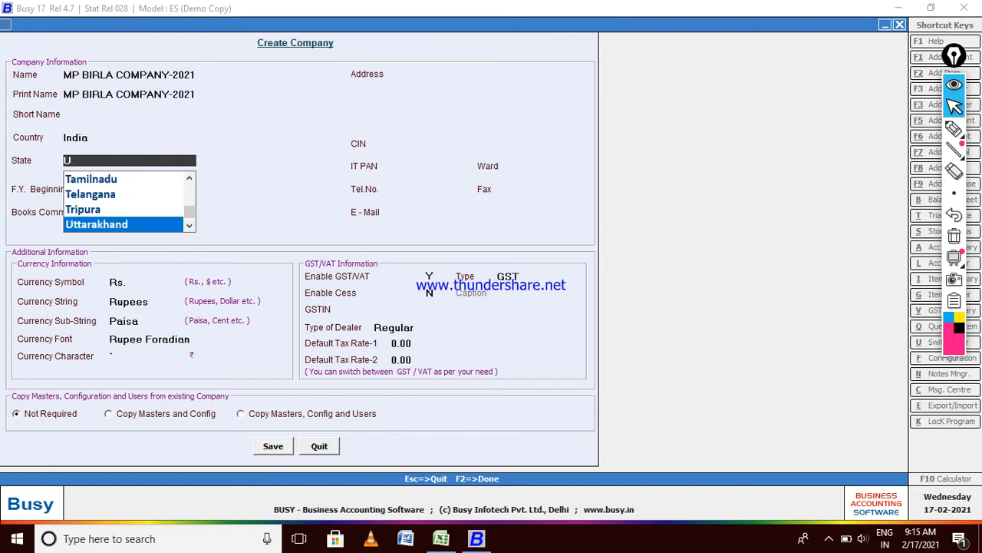
key("Down")
key("Return")
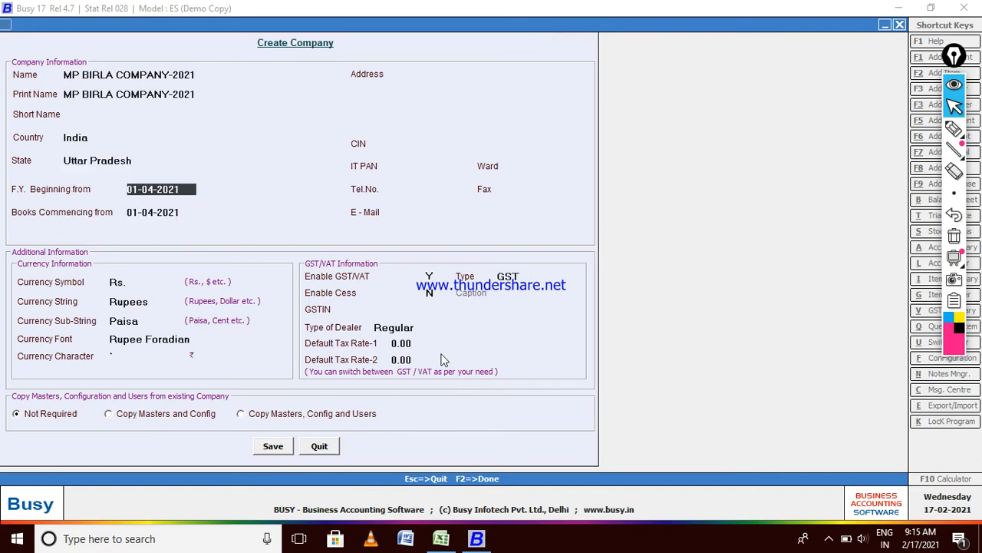
type("1-2-2021")
key("Return")
key("Return")
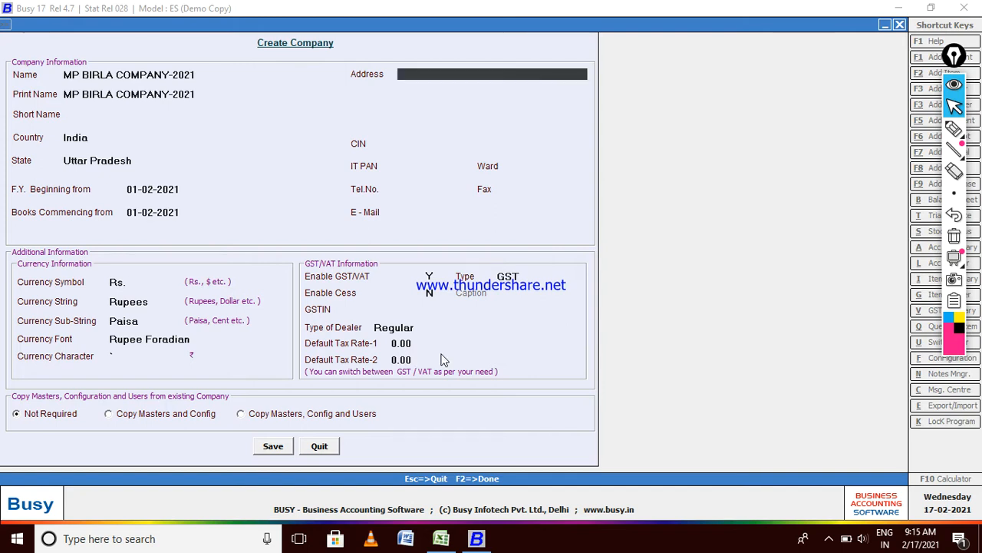
Step: Enter the company's address and leave the CIN, IT PAN, ward, telephone, fax and e-mail fields blank
type("WEST")
key("Return")
key("Return")
key("Return")
key("Return")
key("Return")
key("Return")
key("Return")
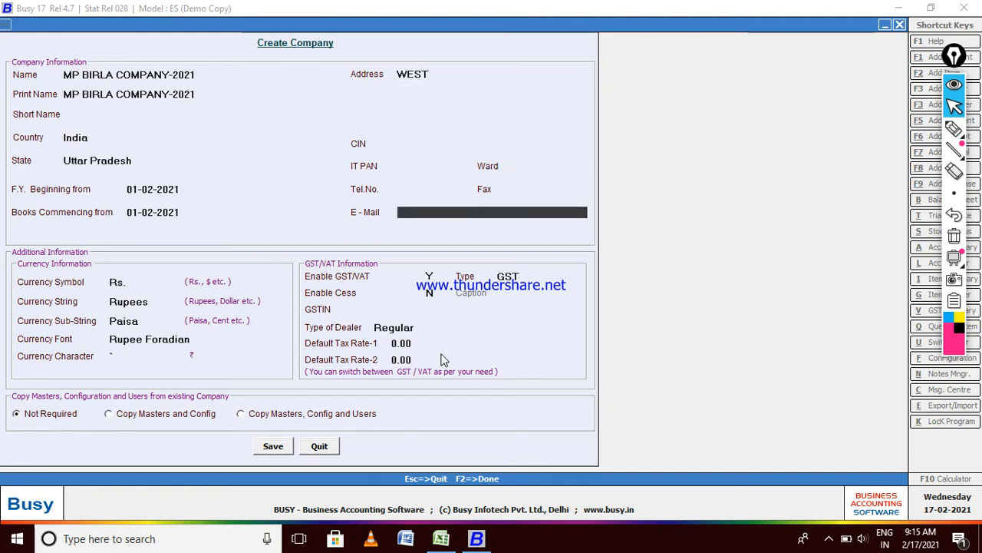
key("Return")
key("Return")
key("Return")
key("Return")
key("Return")
key("Return")
key("Return")
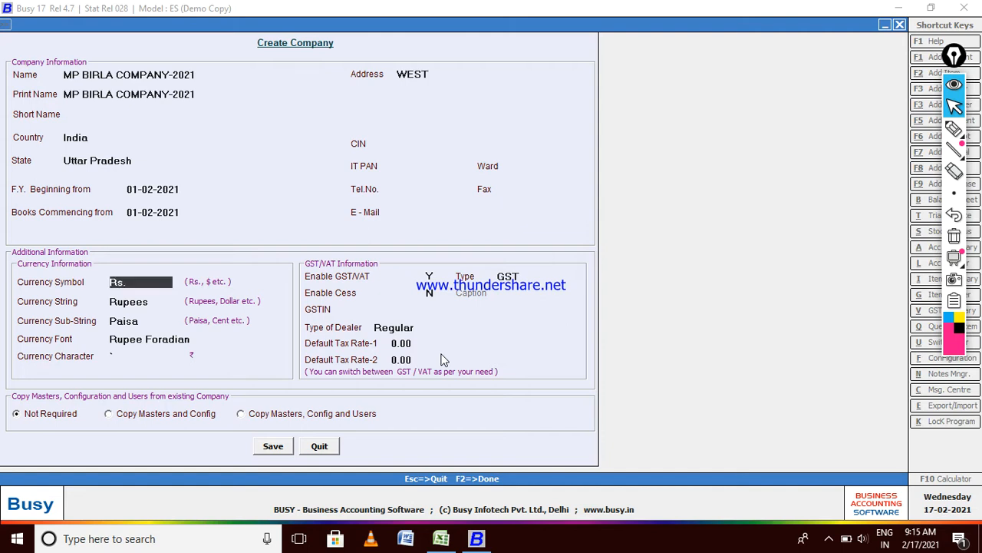
Step: Keep the default currency settings with GST enabled and cess disabled, and enter the company's GSTIN
key("Return")
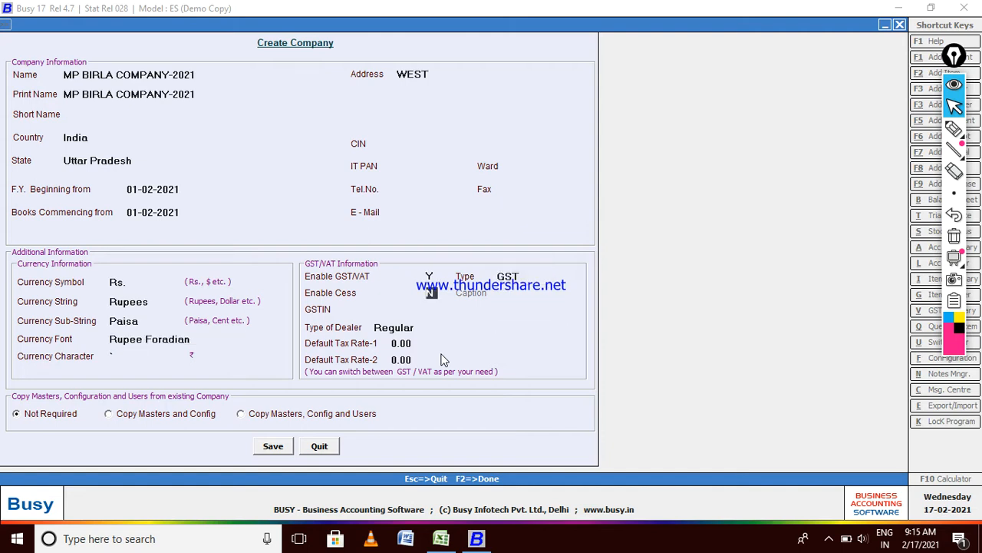
key("Return")
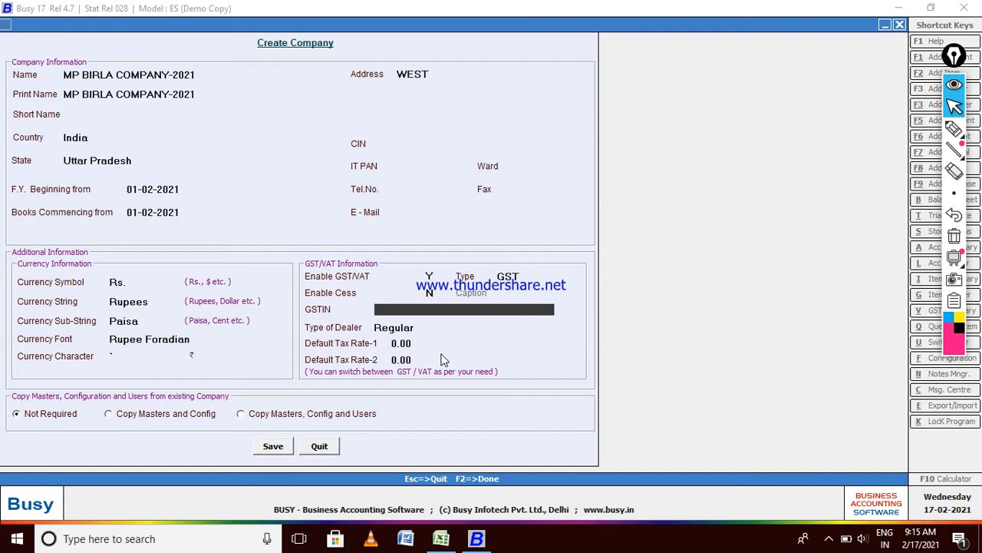
type("GSTIN:AAAA44P545P54")
key("Return")
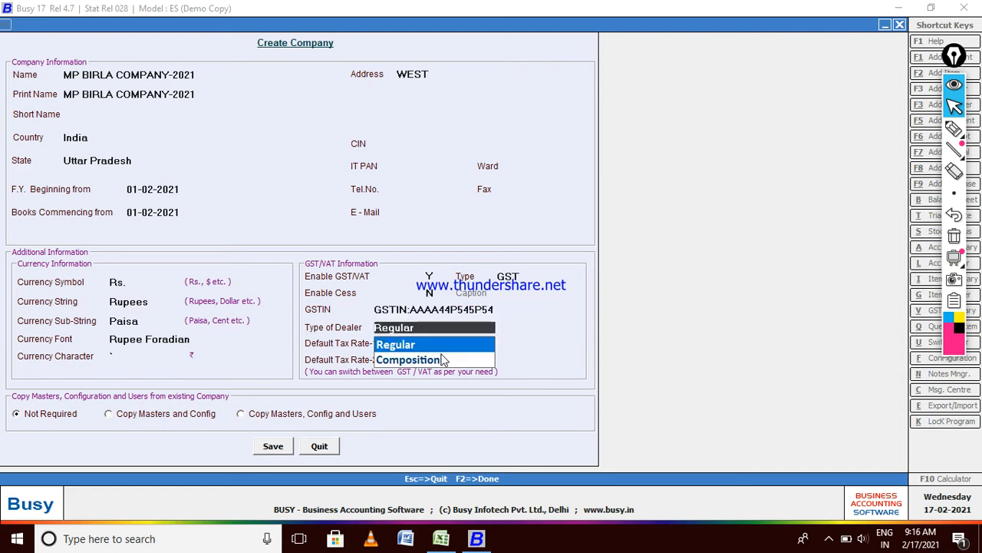
Step: Keep the Regular dealer type and default tax rates, save the new company, and dismiss the creation message
key("Return")
key("Return")
key("Return")
key("Return")
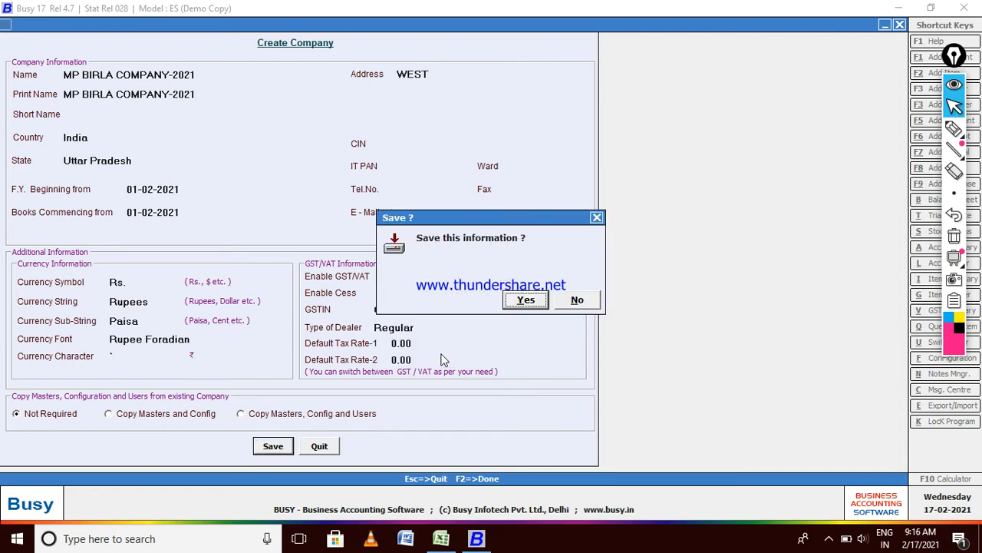
key("Return")
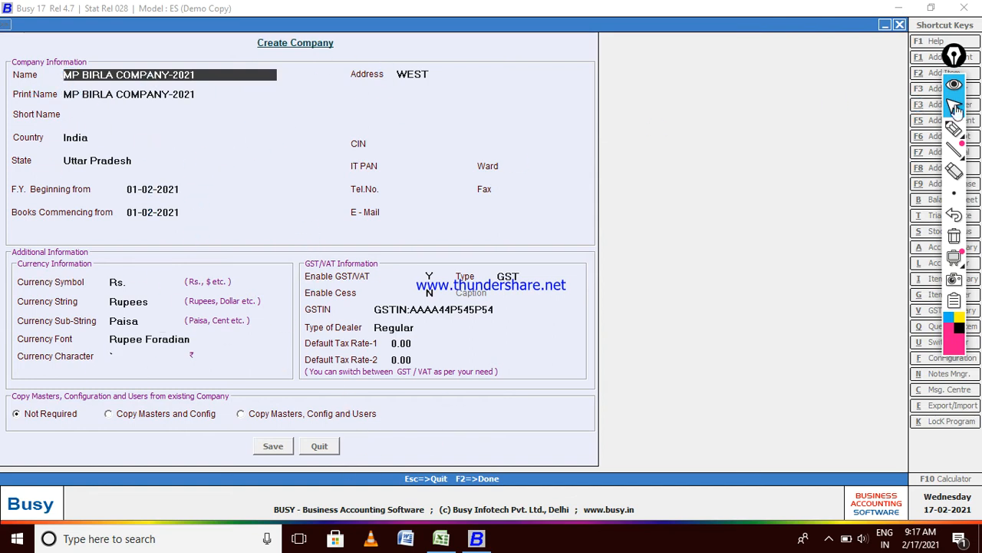
mouse_move(961, 133)
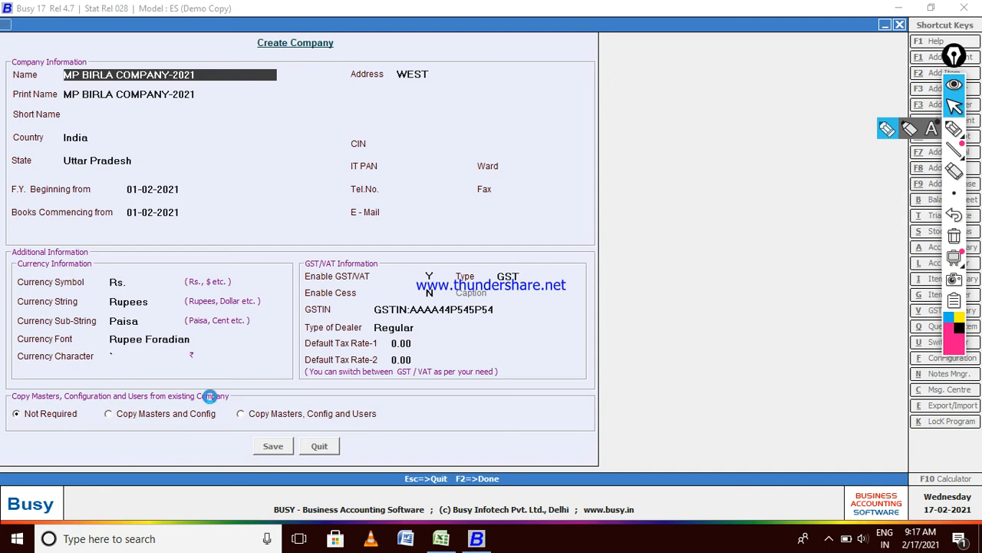
key("F2")
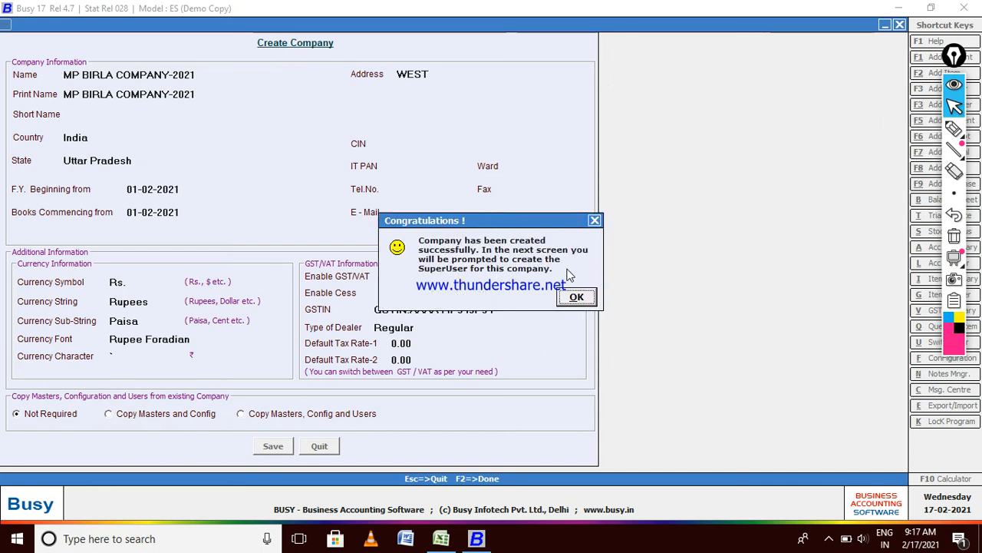
left_click_drag(505, 220, 708, 215)
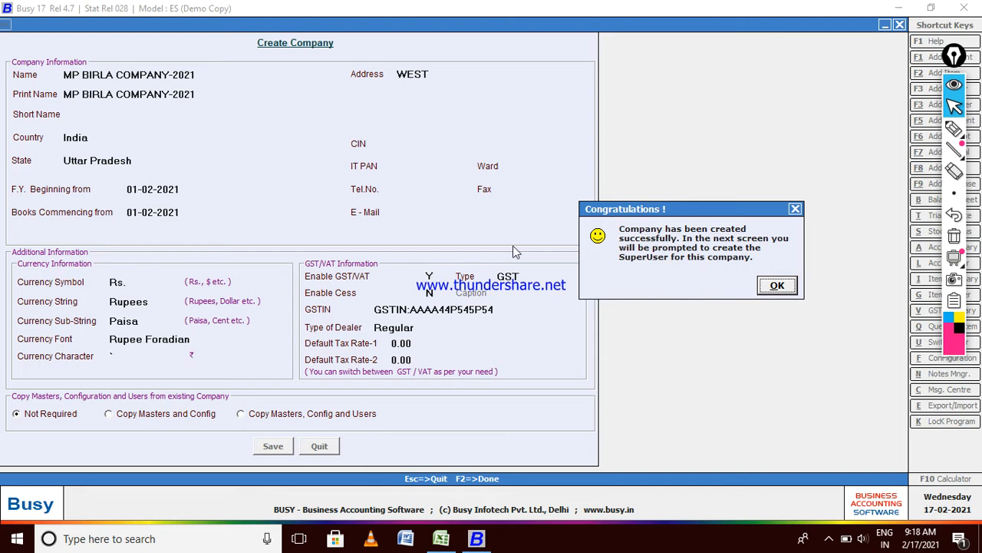
left_click(778, 287)
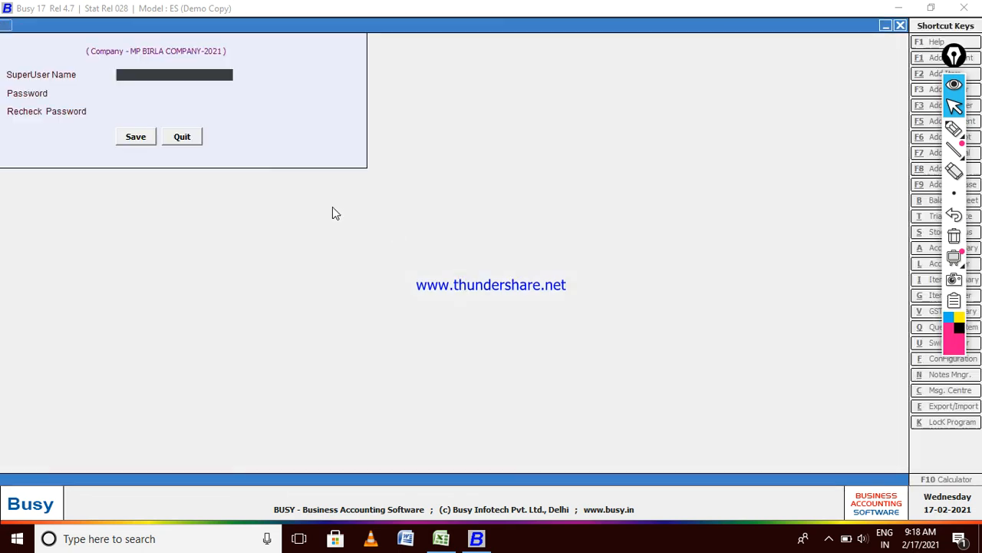
Step: Create the company's SuperUser by entering the user name and the password with its confirmation, and save it
type("GP")
key("Return")
type("*")
key("Return")
type("*")
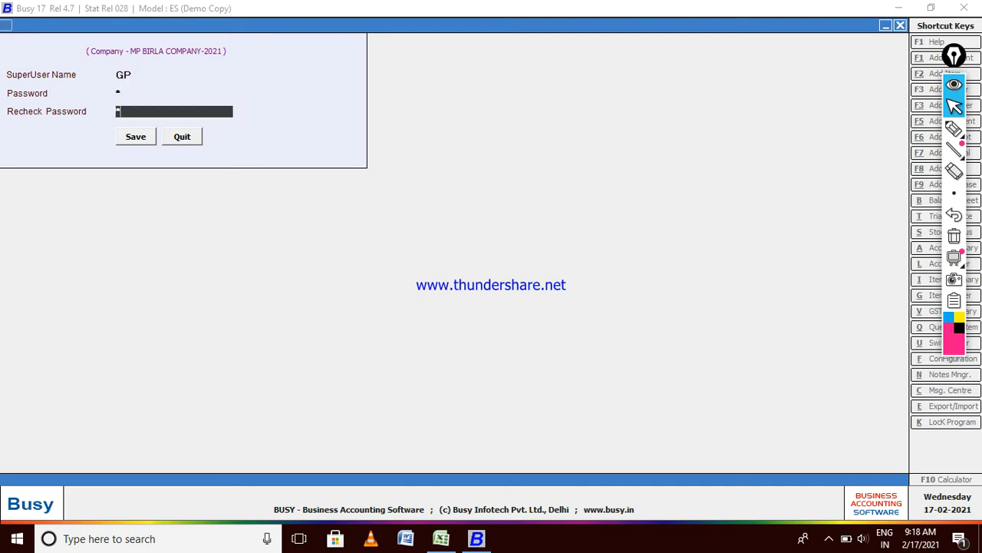
key("Return")
key("Return")
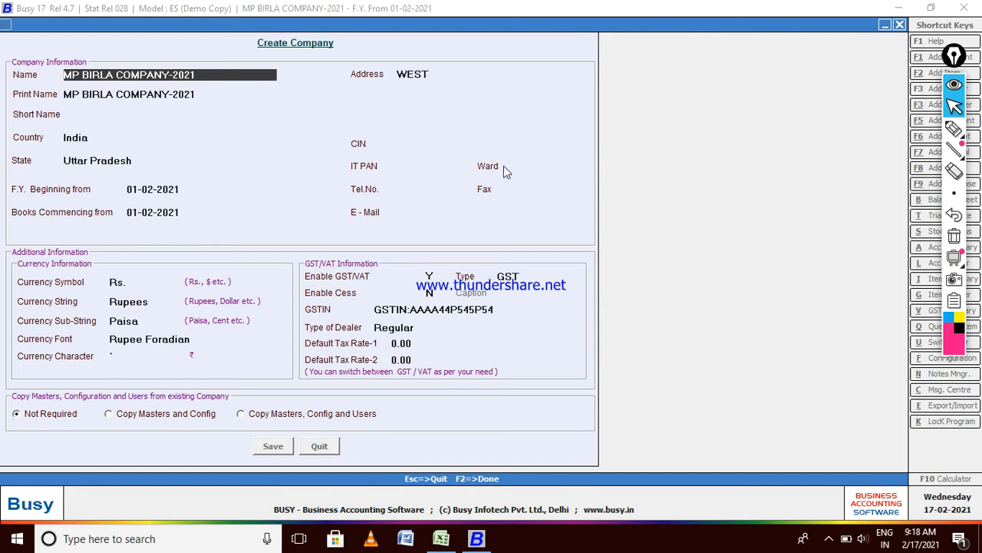
Step: Close the company creation form and leave the Features / Options screen without configuring any section
key("Escape")
key("Return")
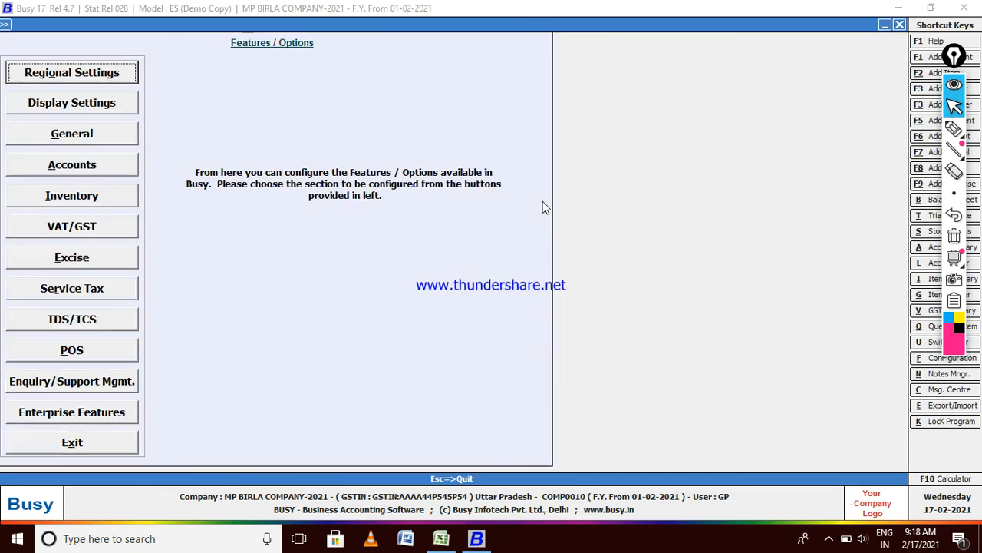
key("Escape")
key("Return")
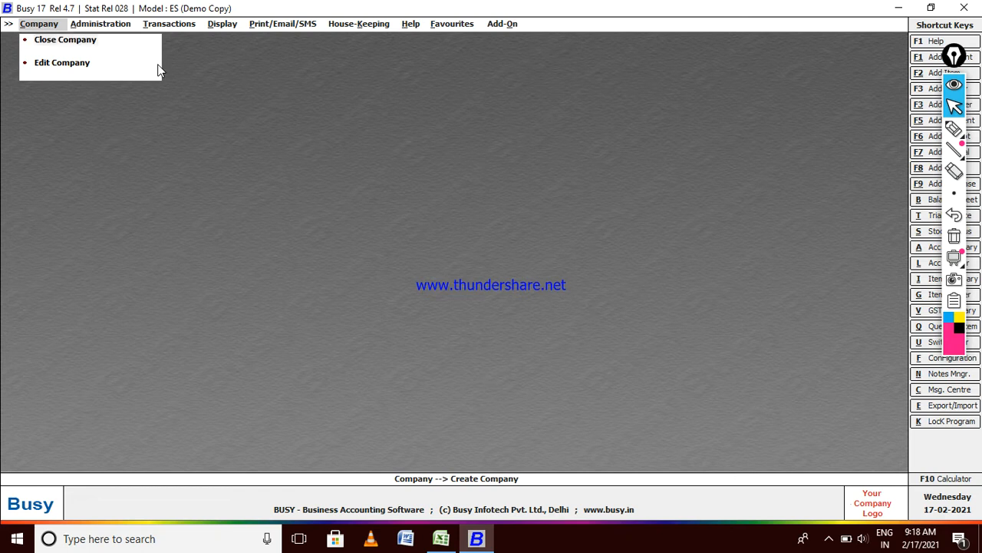
Step: Add a new account master and enter the party's firm name ending in -2021, with no alias and the same print name
key("Right")
key("Return")
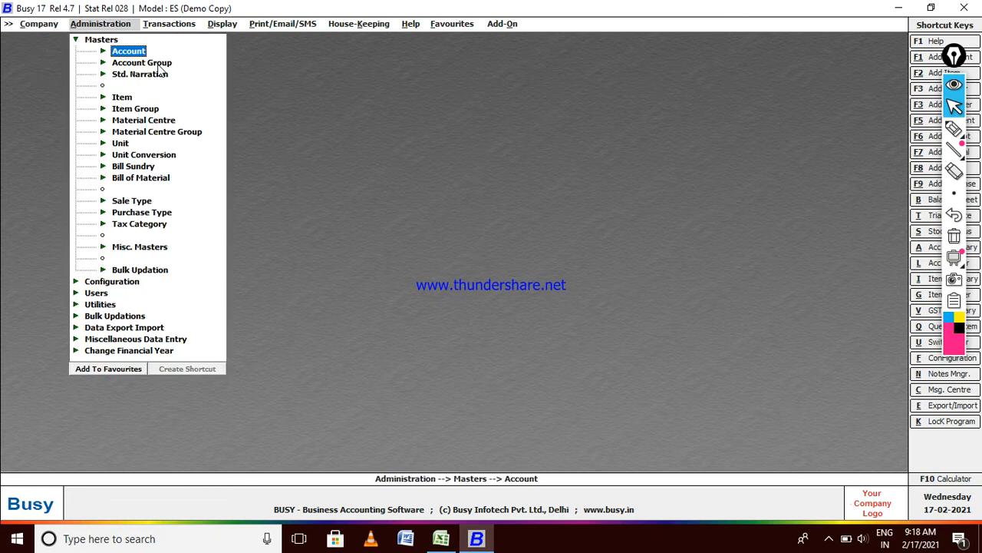
key("Return")
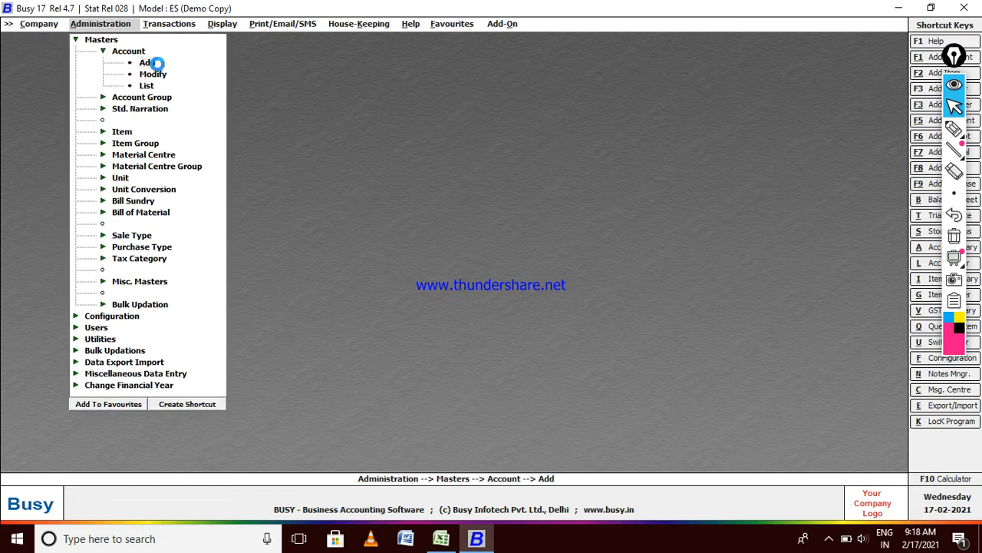
left_click(156, 63)
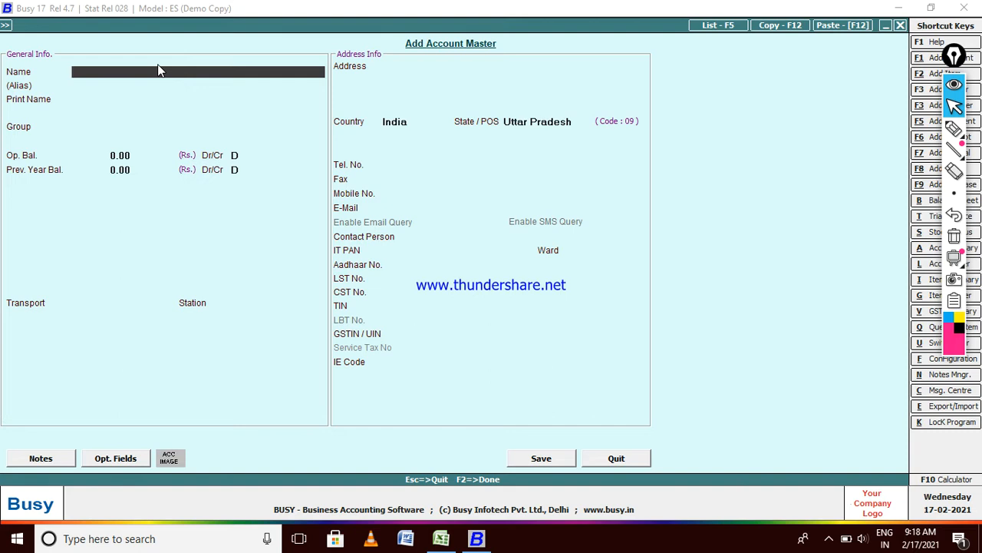
type("MR MAHESH & COMPANY")
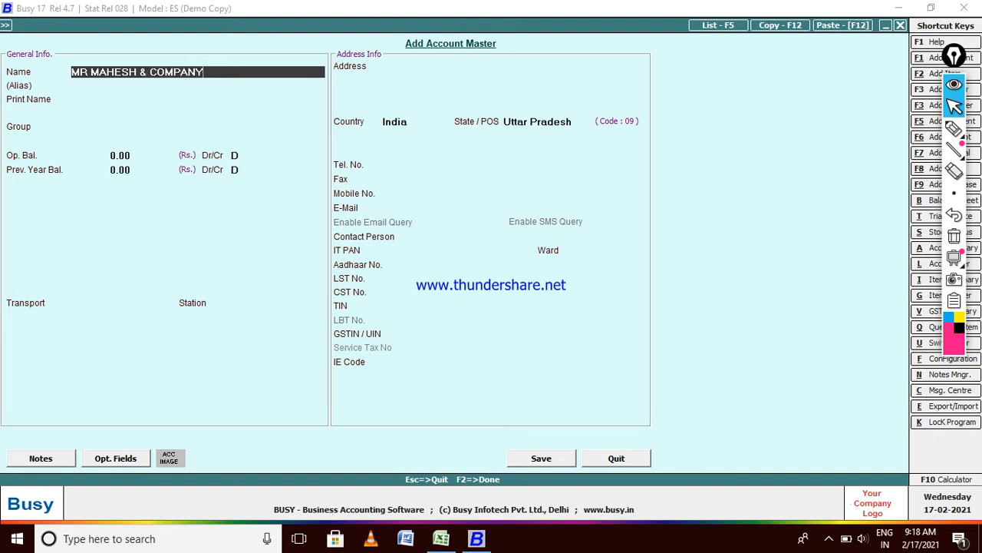
type("-2021")
key("Return")
key("Return")
key("Return")
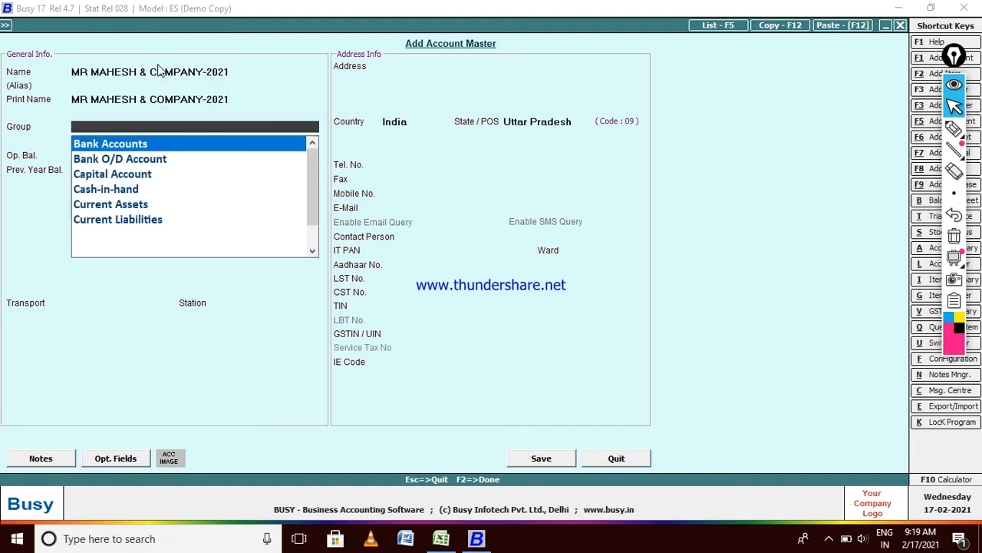
Step: Assign the new account to the Sundry Creditors group
type("S")
key("Down")
key("Down")
key("Down")
key("Down")
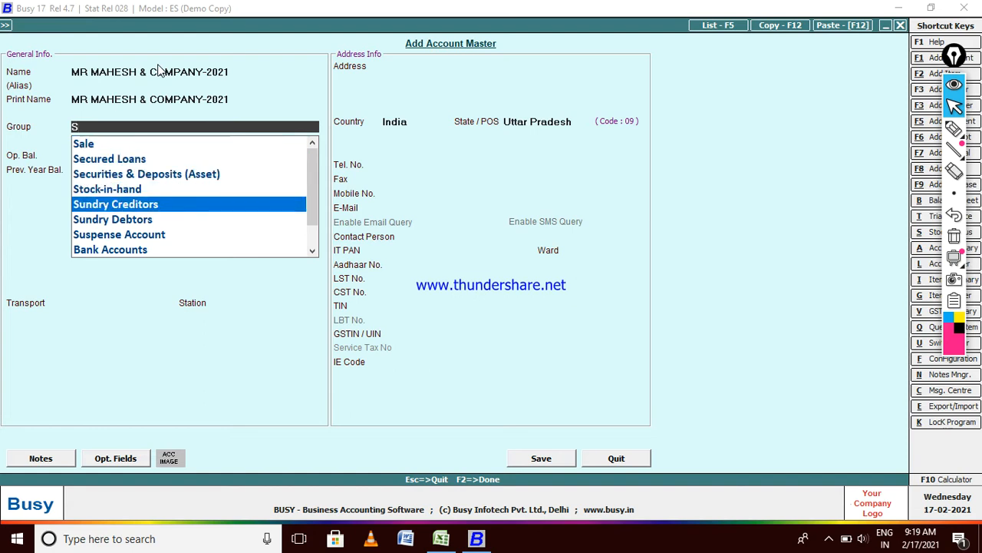
key("Return")
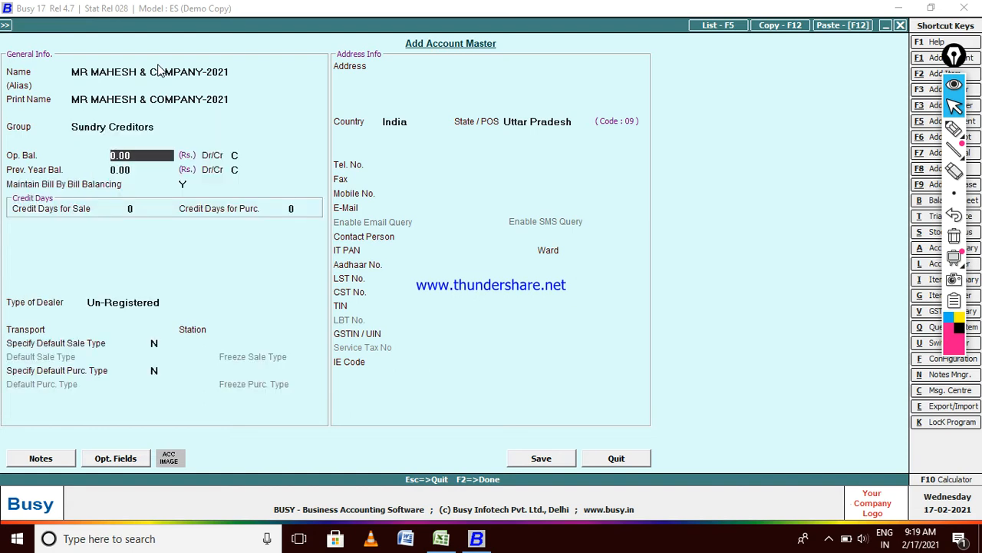
Step: Keep the zero balances and bill-by-bill balancing, set the purchase credit days to 30, and choose Registered as the dealer type
key("Return")
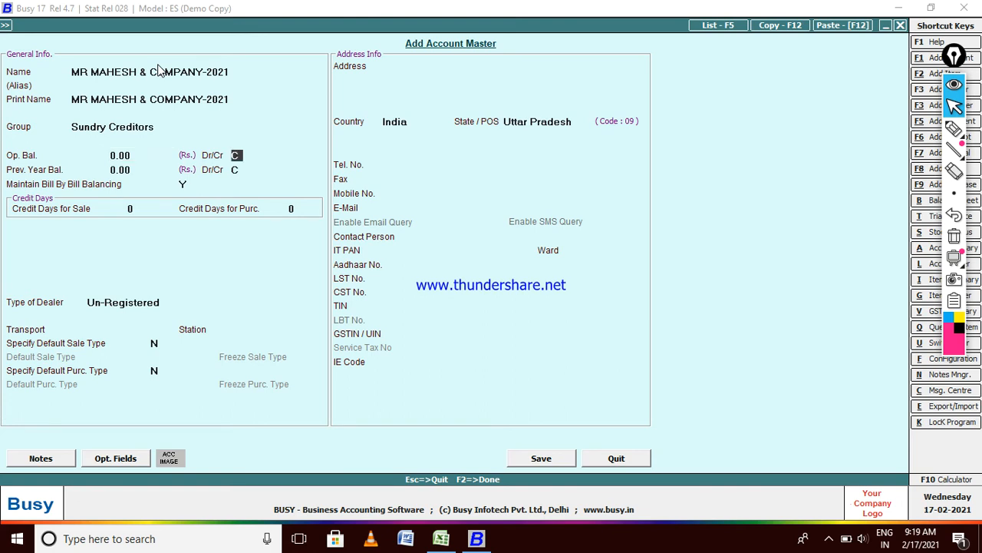
key("Return")
key("Return")
key("Return")
key("Return")
key("Return")
type("30")
key("Return")
key("Up")
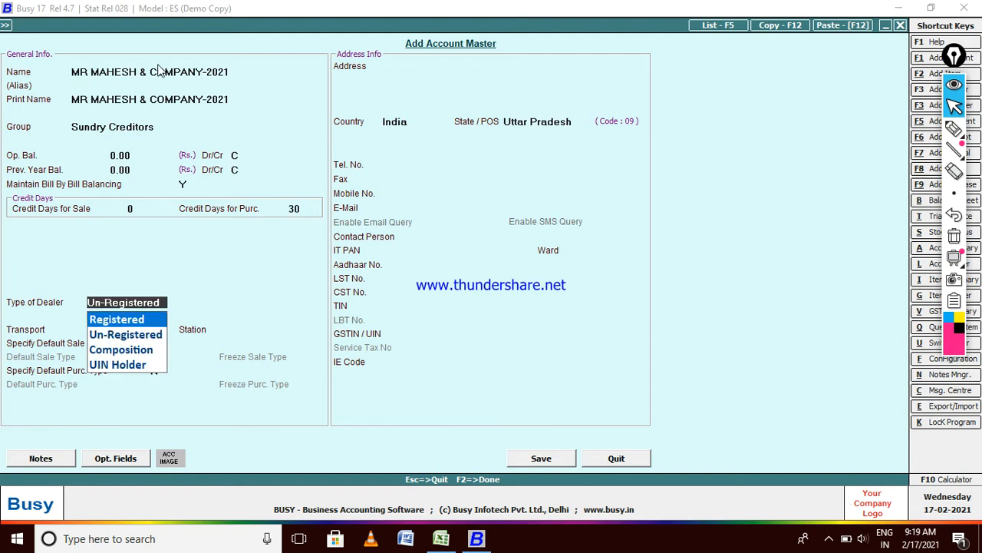
key("Return")
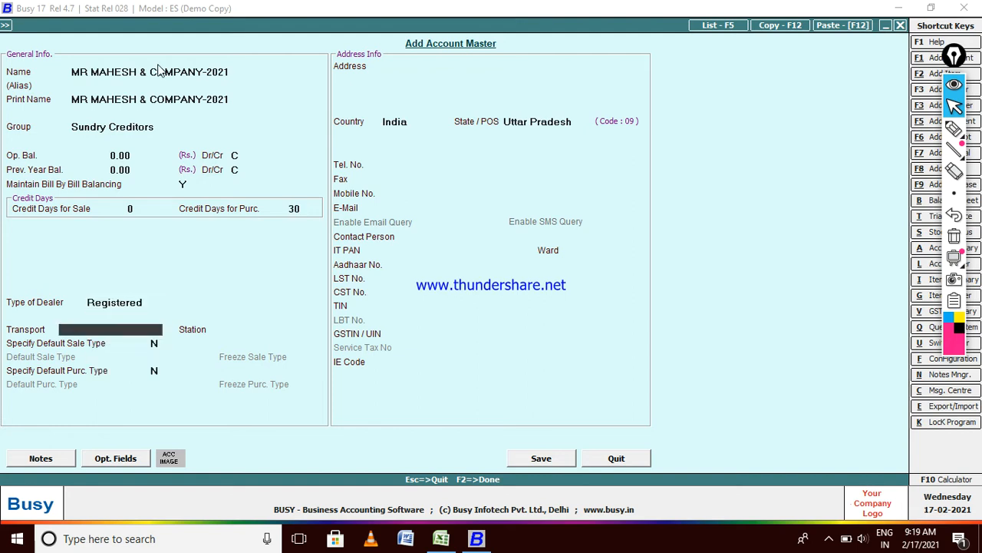
Step: Enter SIRATHU as both the transport and the station, leaving the default sale type unspecified
type("SIRATHU")
key("Return")
type("SIRA")
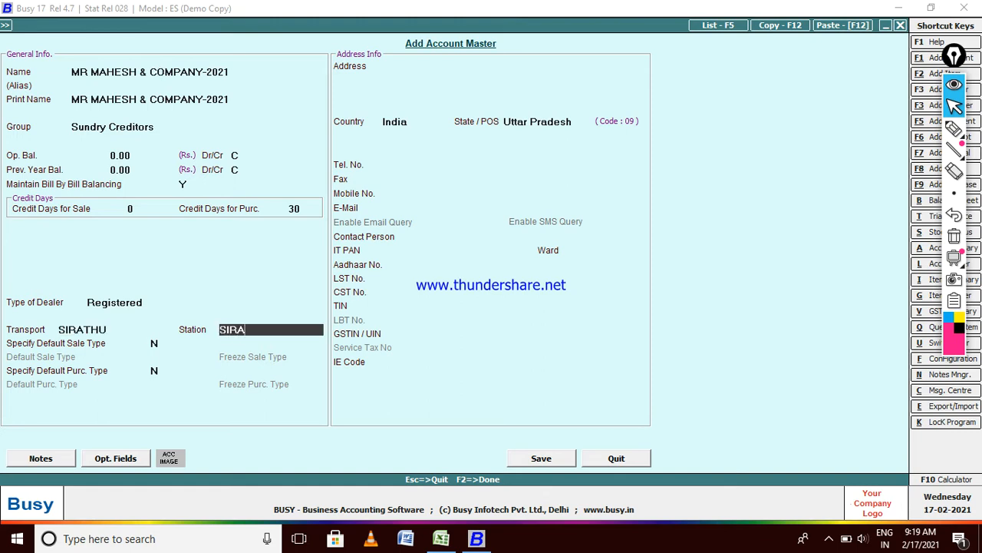
type("THU")
key("Return")
key("Return")
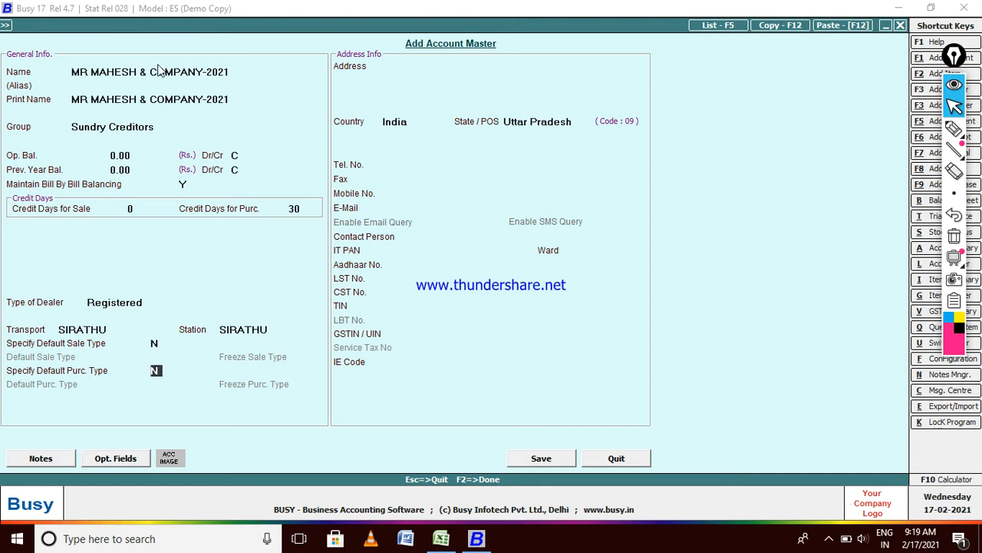
Step: Enable a default purchase type for the account and choose I/GST-28%, leaving it unfrozen
type("Y")
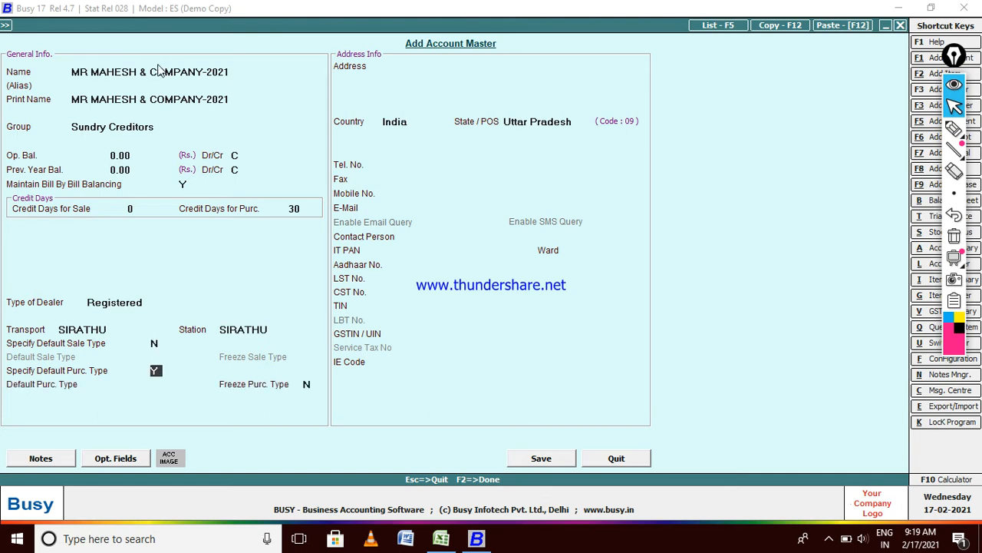
key("Return")
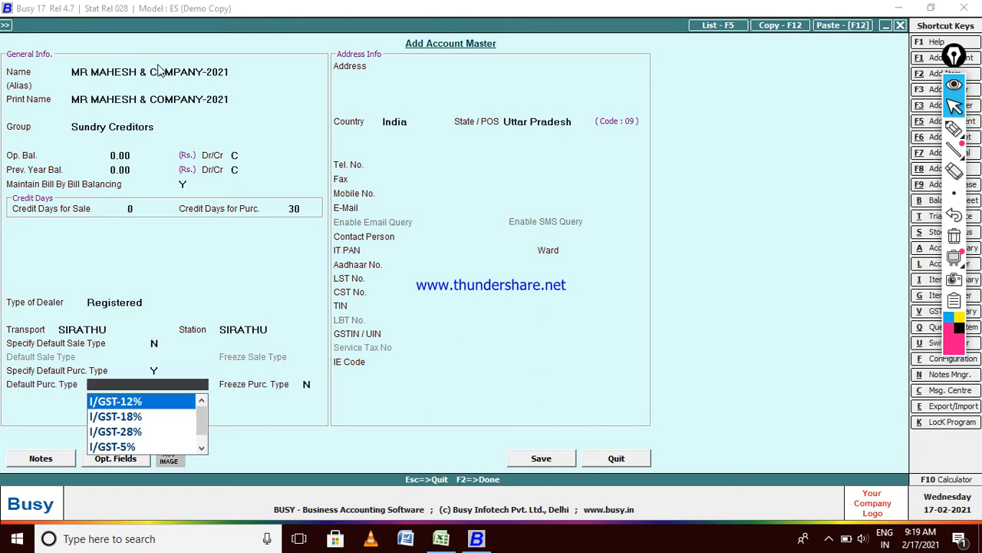
key("Down")
key("Down")
key("Down")
key("Down")
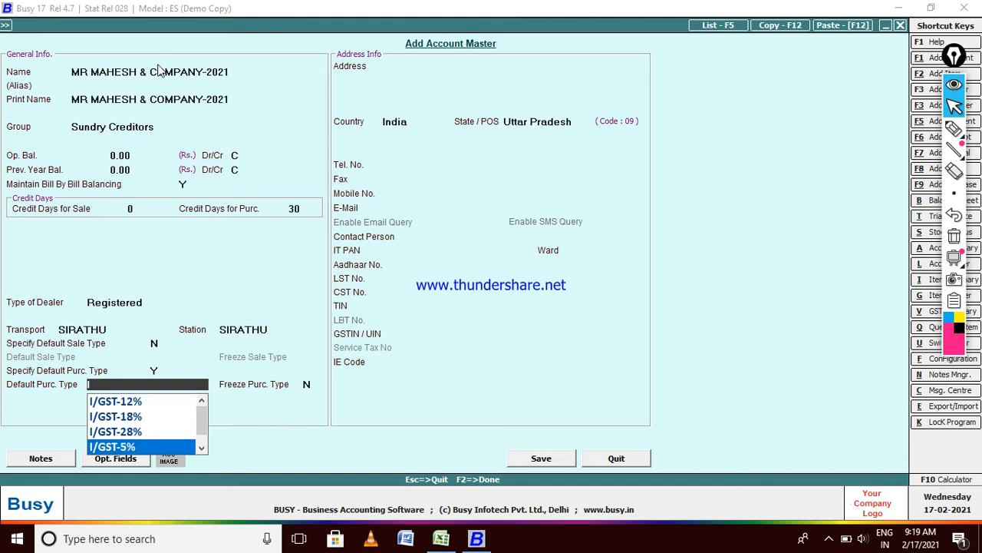
key("Up")
key("Up")
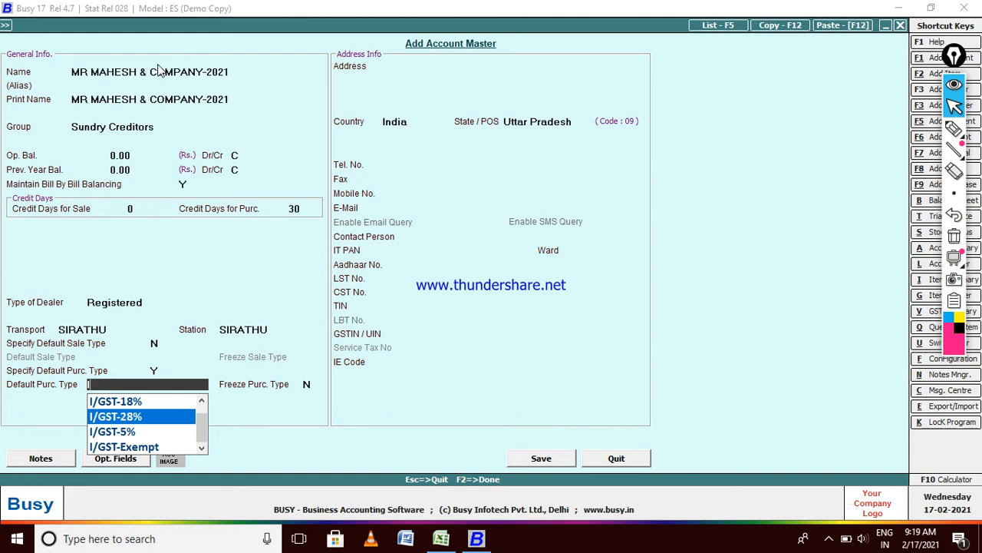
key("Return")
key("Return")
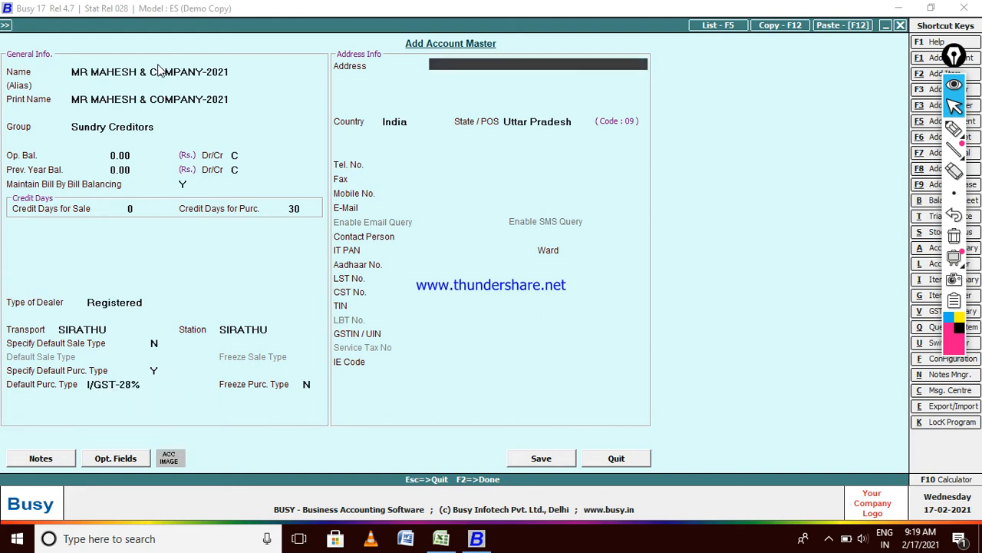
Step: Save the account master without address details or a GSTIN, and leave the account form
key("F2")
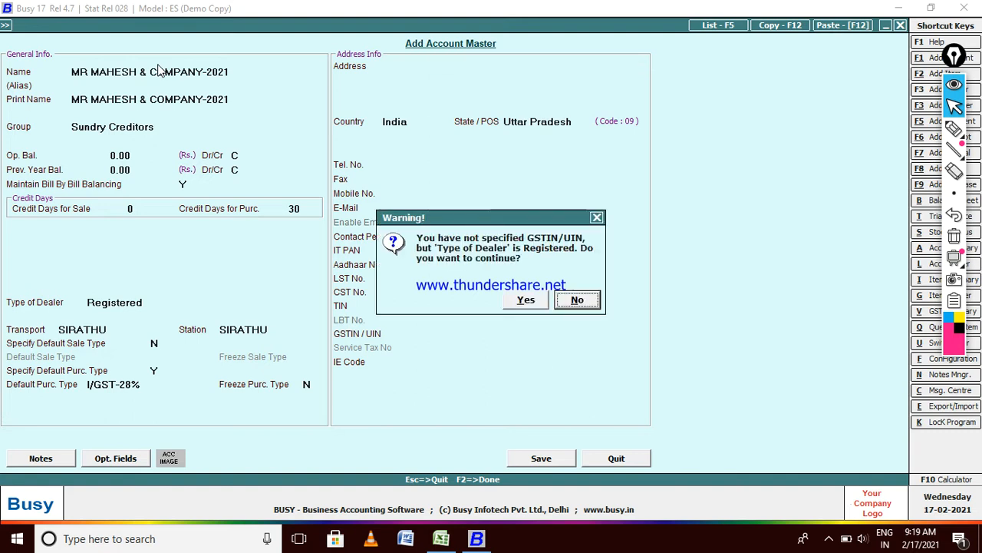
key("Left")
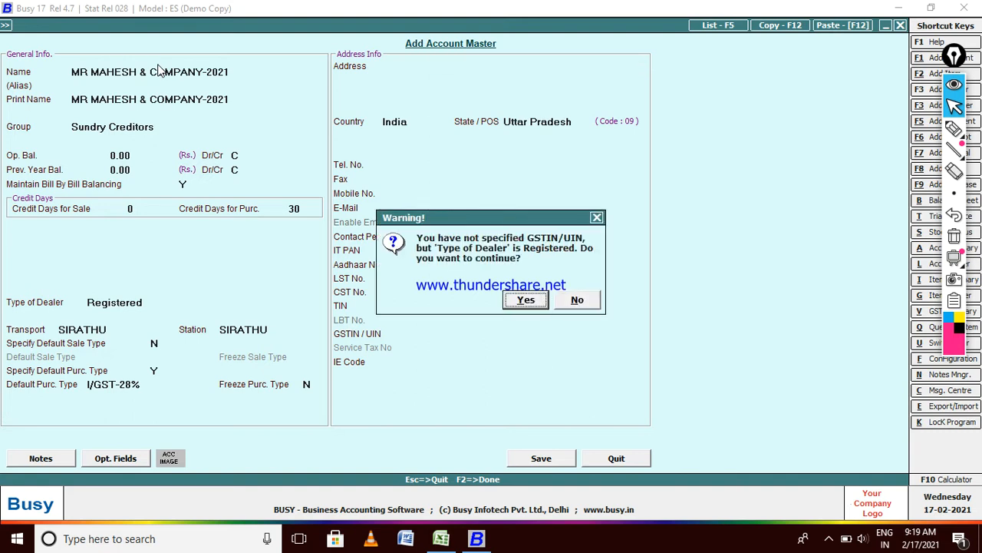
key("Return")
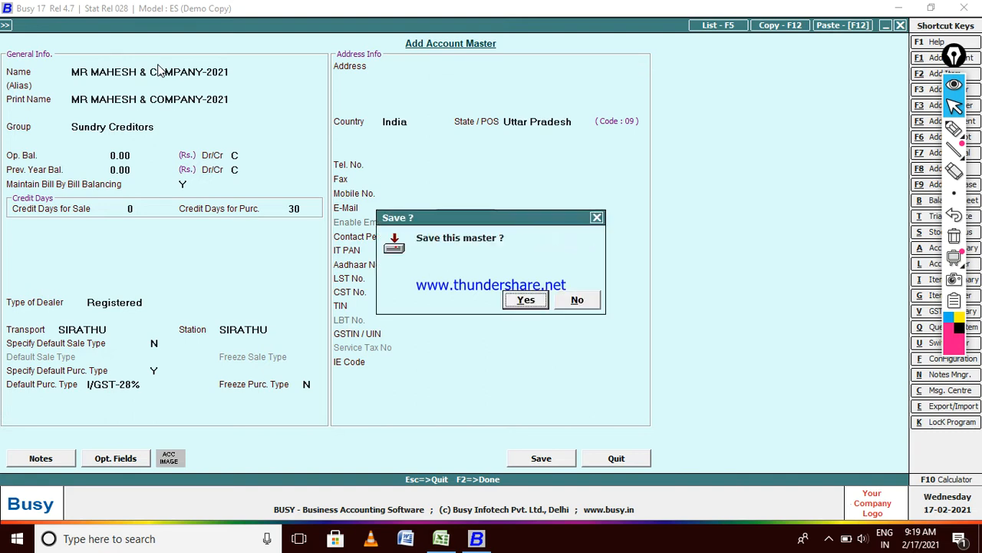
key("Return")
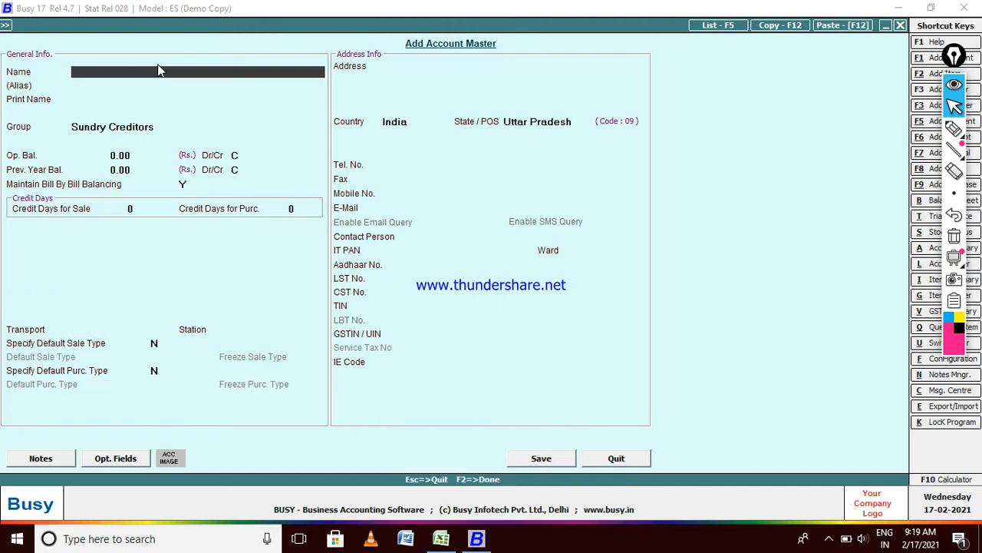
key("Escape")
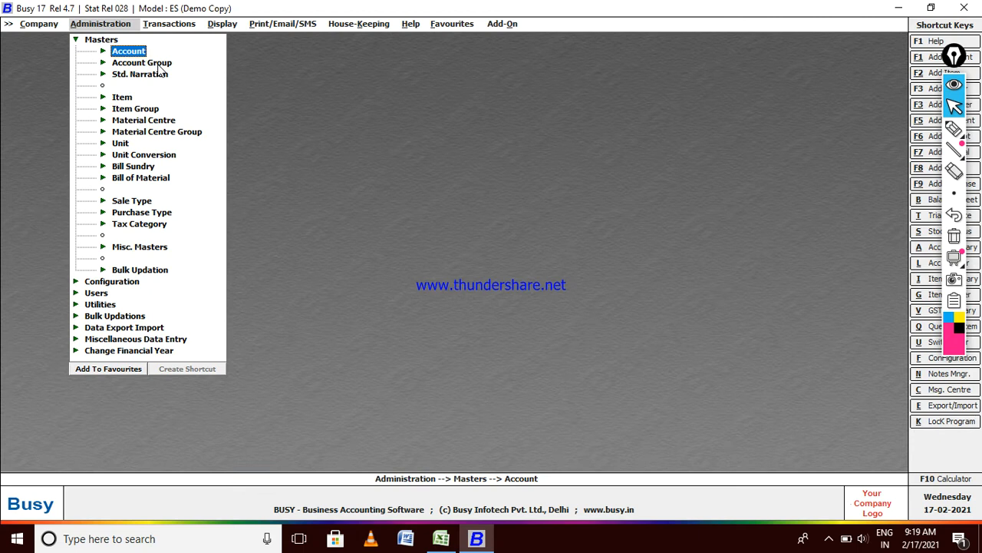
Step: Add a new unit master named NOS with no alias and the same print name
key("Down")
key("Down")
key("Down")
key("Down")
key("Down")
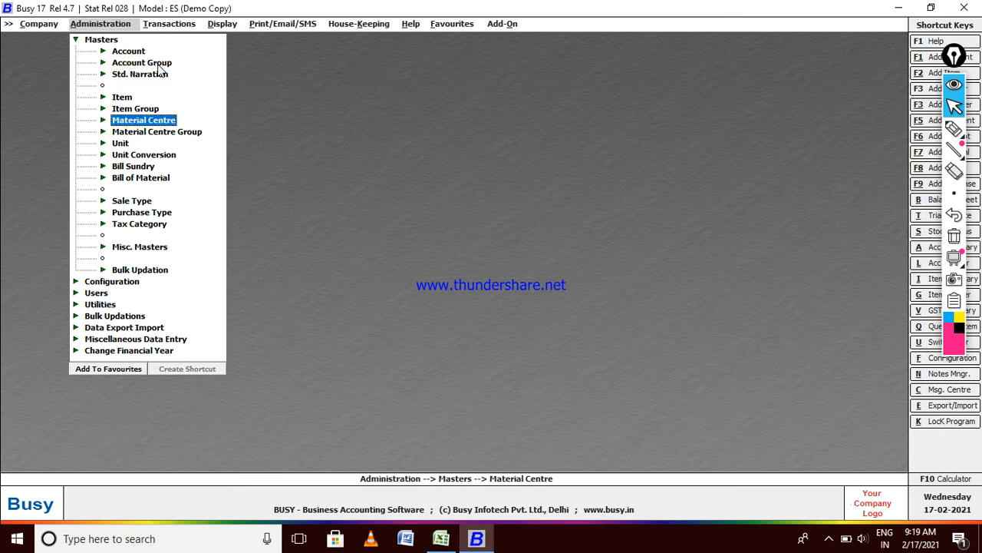
key("Down")
key("Down")
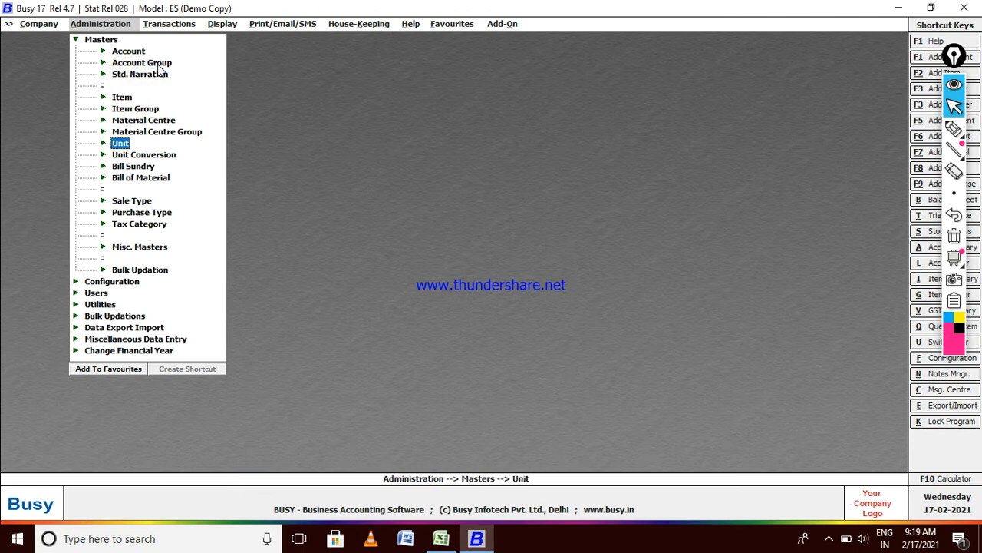
key("Return")
key("Return")
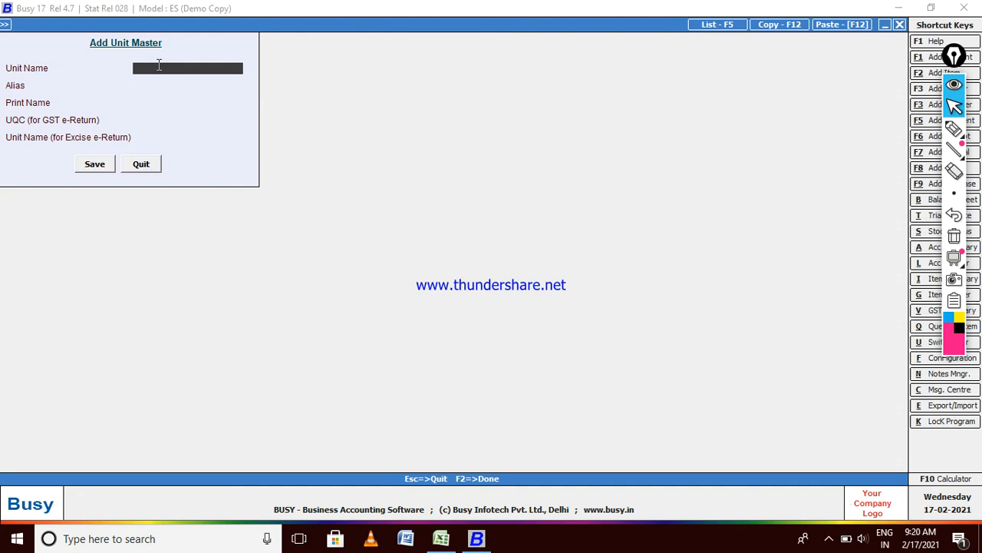
type("NOS")
key("Return")
key("Return")
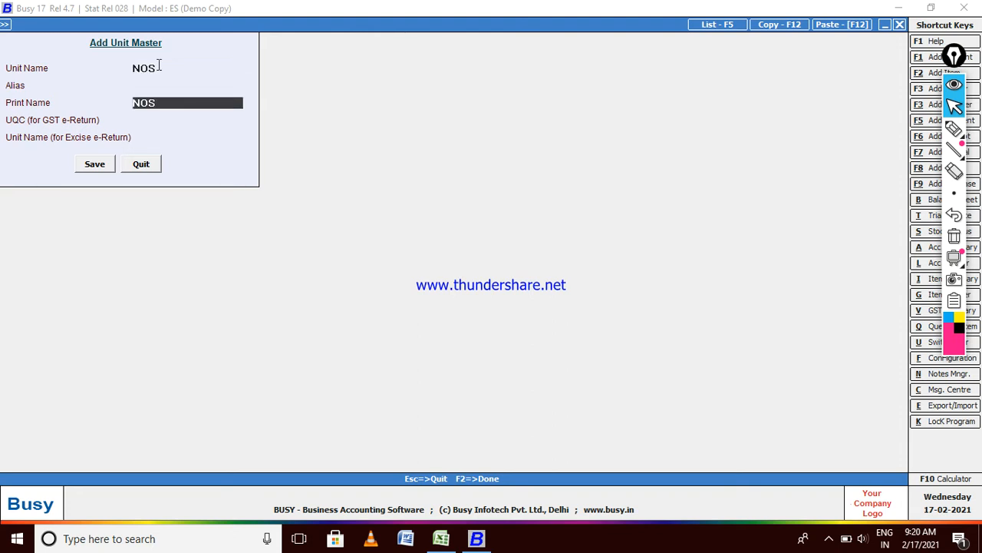
key("Return")
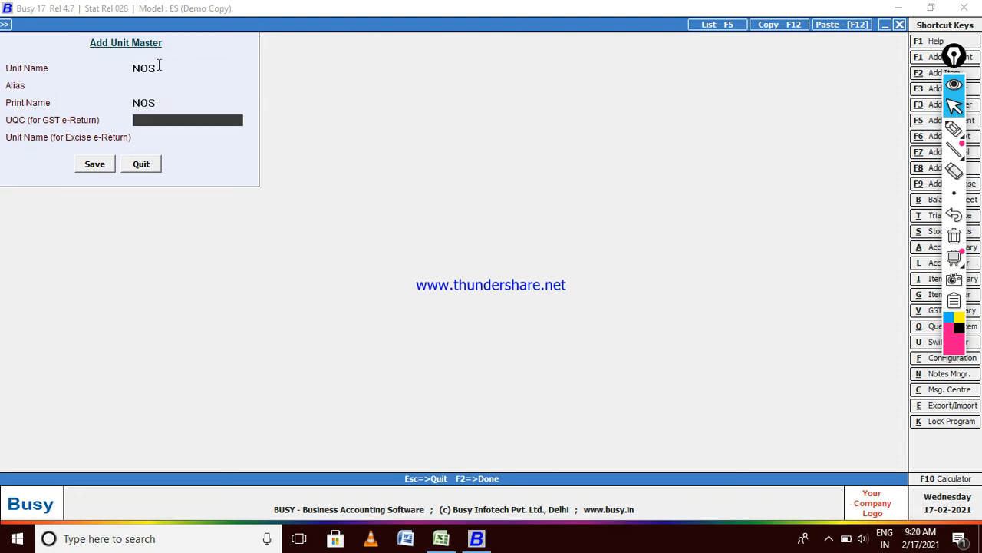
Step: Set the unit's UQC for GST e-Return to NOS-NUMBERS, save the unit without an excise unit name, and quit the unit form
key("space")
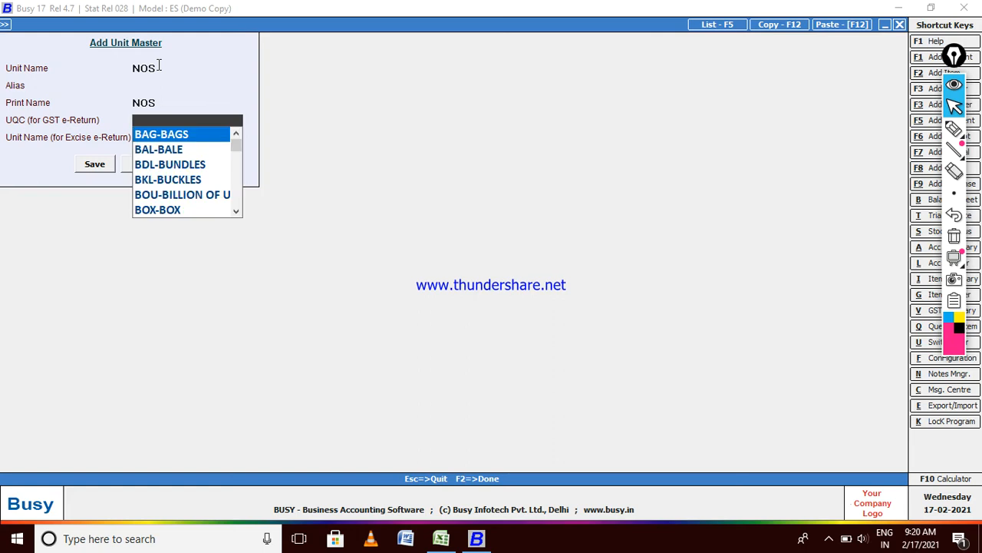
type("N")
key("Return")
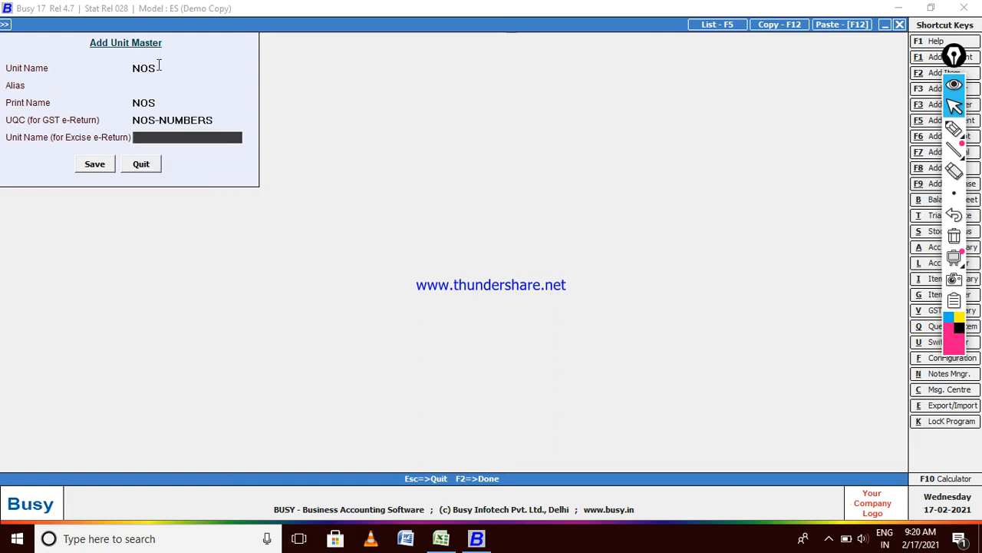
key("Return")
key("Return")
key("Escape")
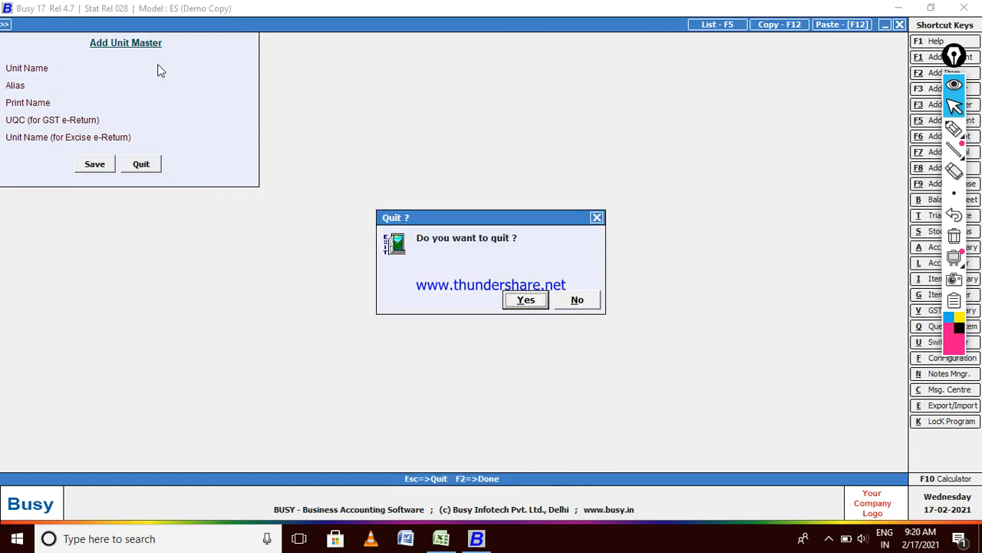
key("Return")
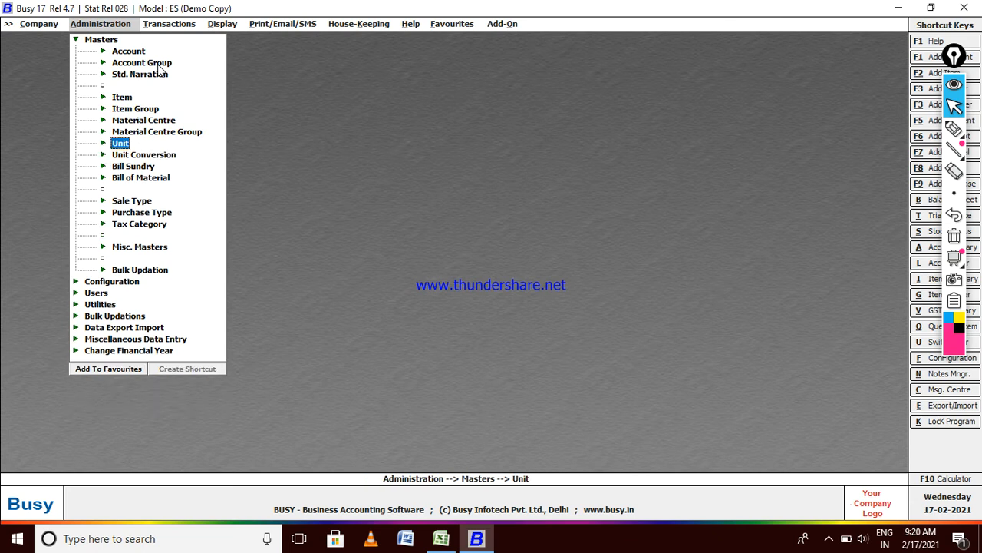
Step: Add a new item group named TATA COMPANY with no alias, as a non-primary group under General
key("Up")
key("Up")
key("Up")
key("Return")
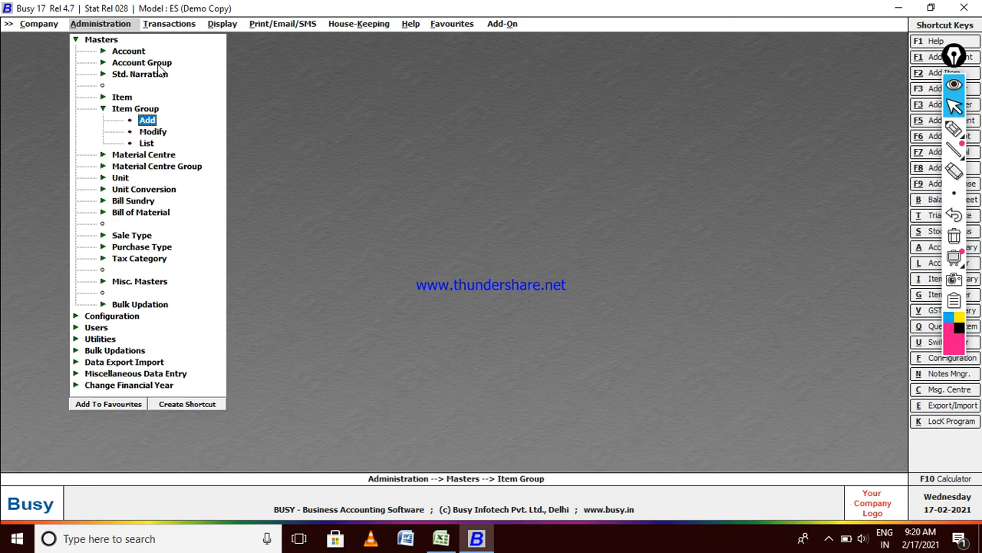
key("Return")
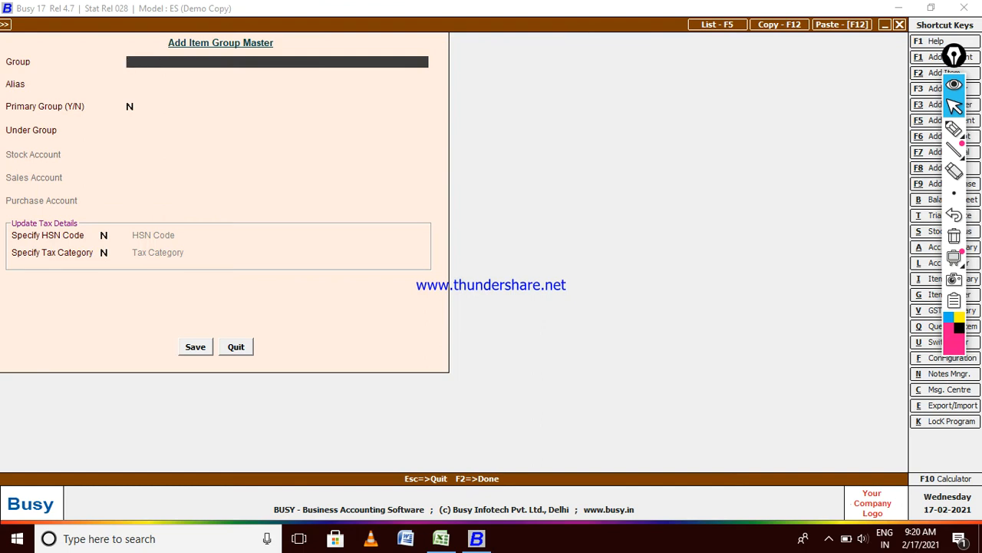
type("TATA COMPANY")
key("Return")
key("Return")
key("Return")
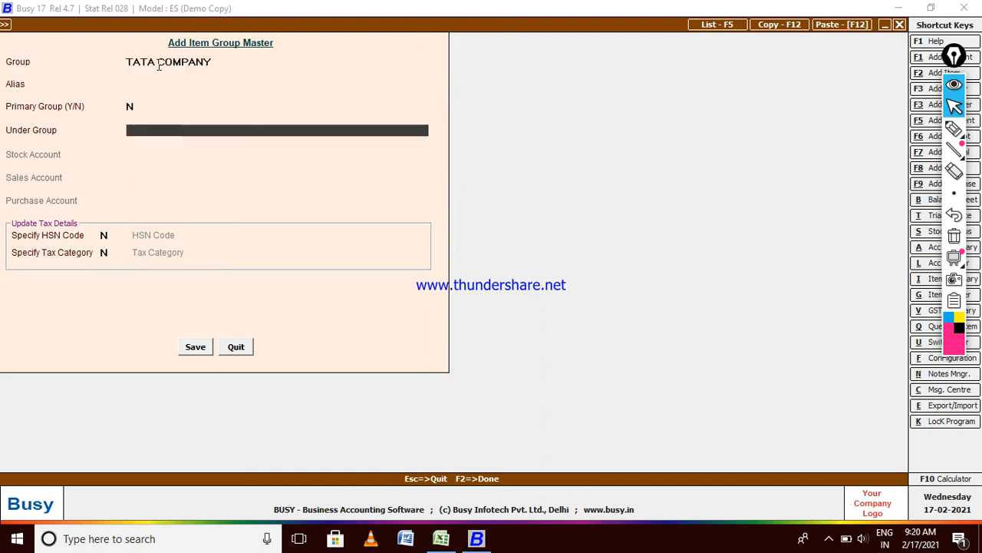
key("Return")
Step: Enable the HSN code for the item group and enter 345678
type("Y")
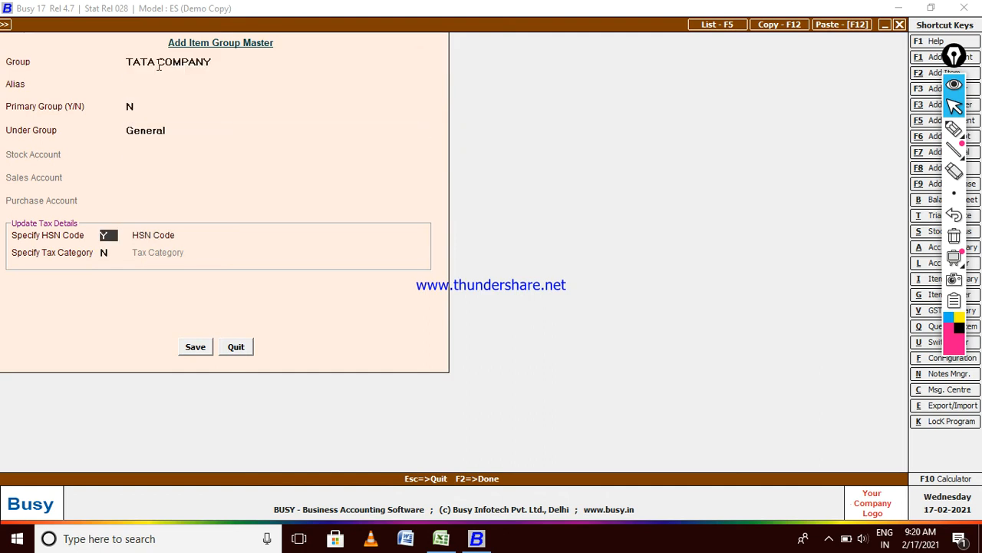
key("Return")
type("3456")
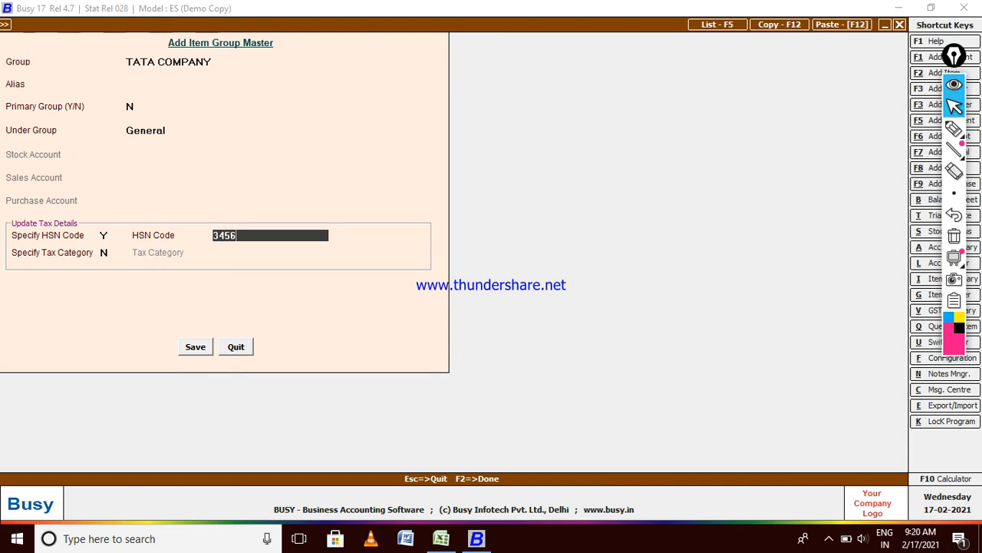
type("78")
key("Return")
Step: Specify the GST 28% tax category for the item group, save it, and leave the item group form
type("Y")
key("Return")
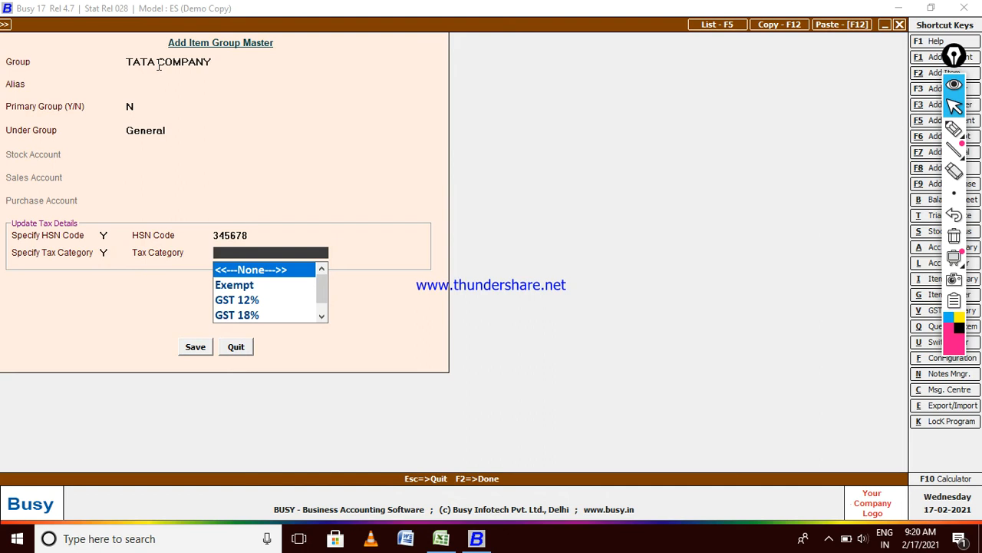
key("Down")
key("Down")
key("Down")
key("Down")
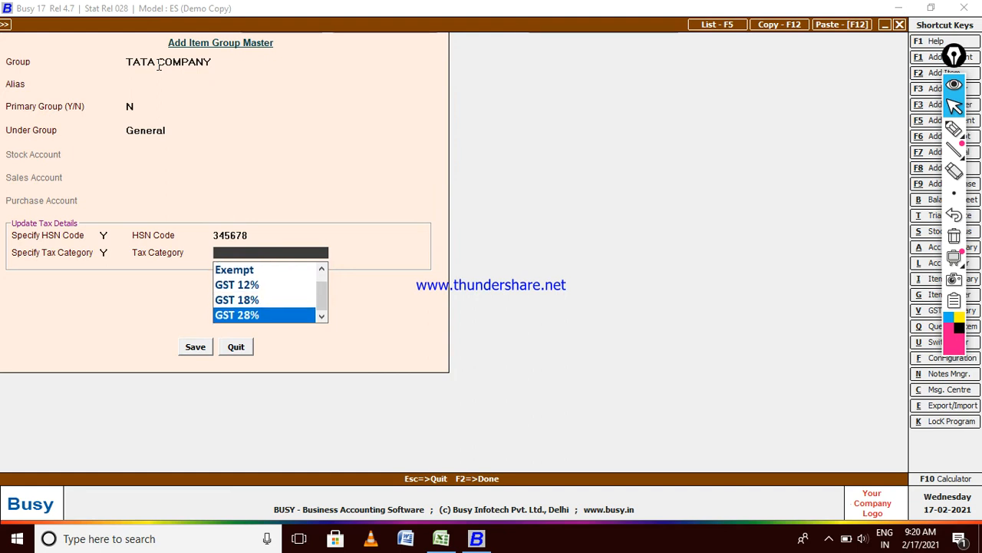
key("Return")
key("Return")
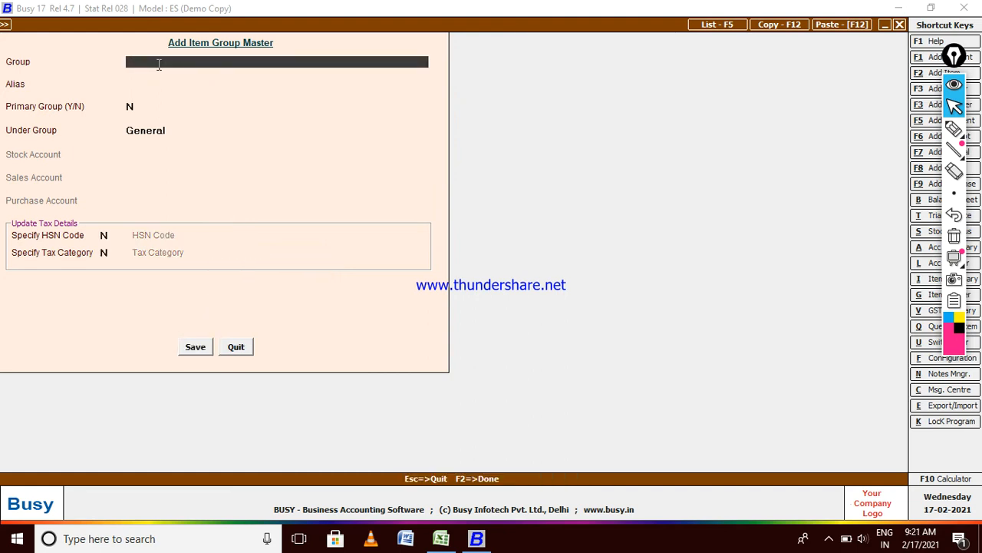
key("Escape")
key("Escape")
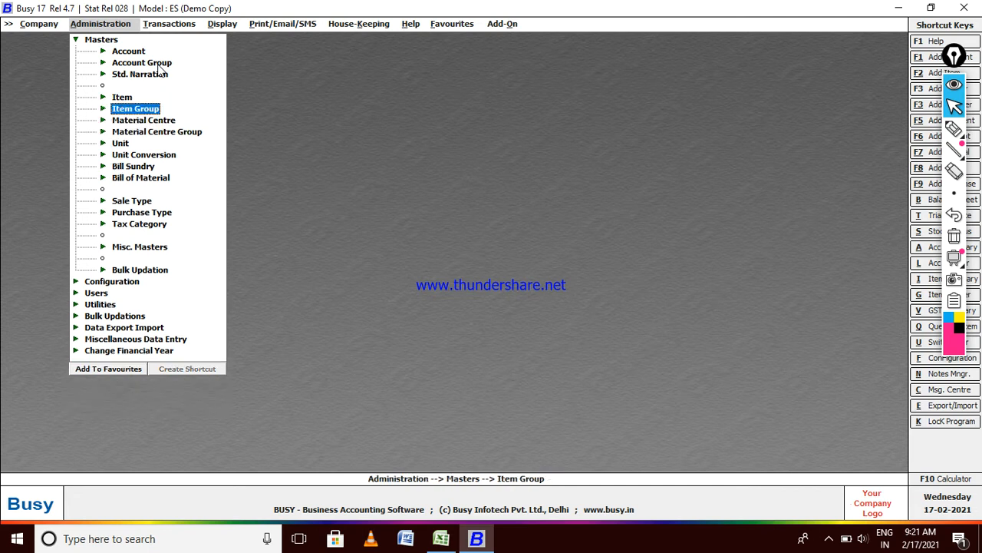
Step: Add a new item master named BUS with no alias and the same print name
key("Up")
key("Return")
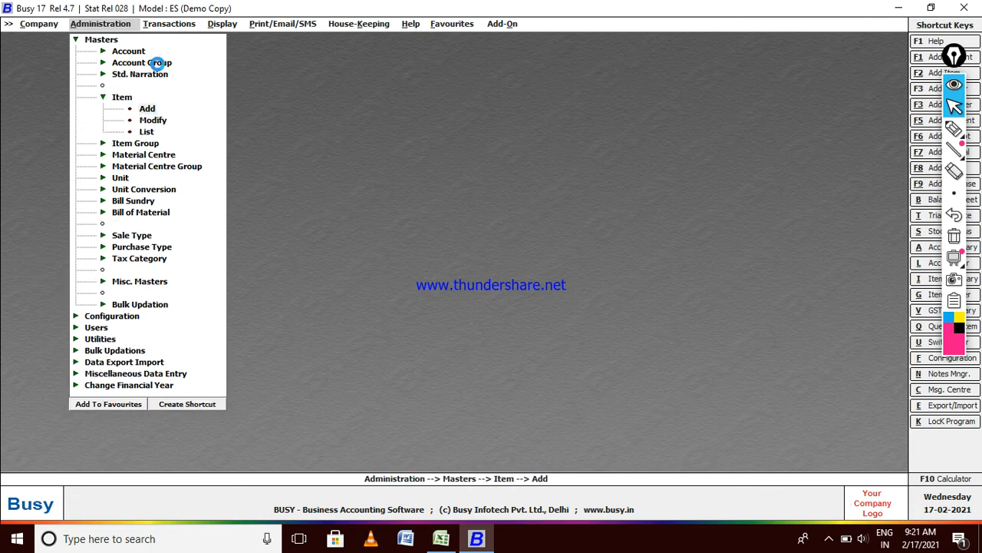
key("Return")
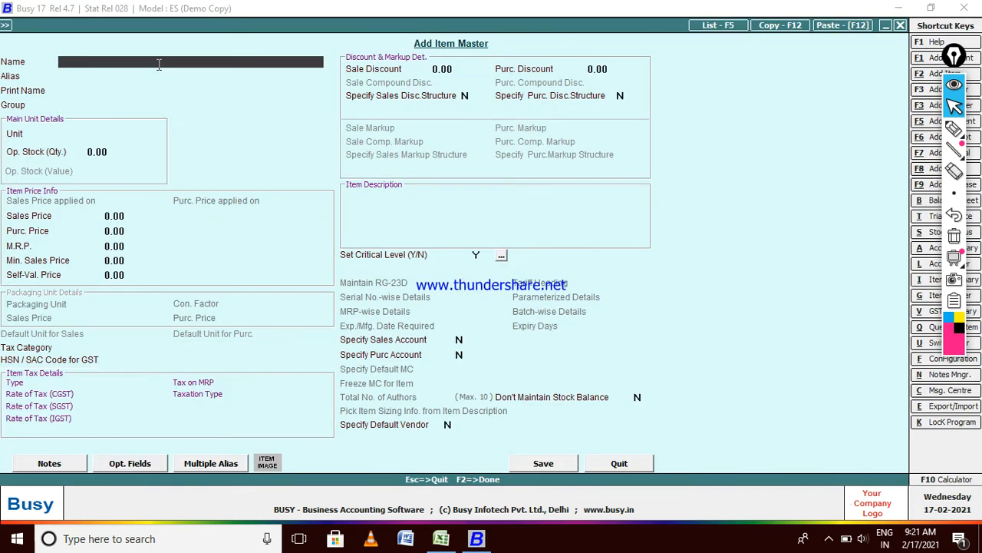
type("BUS")
key("Return")
key("Return")
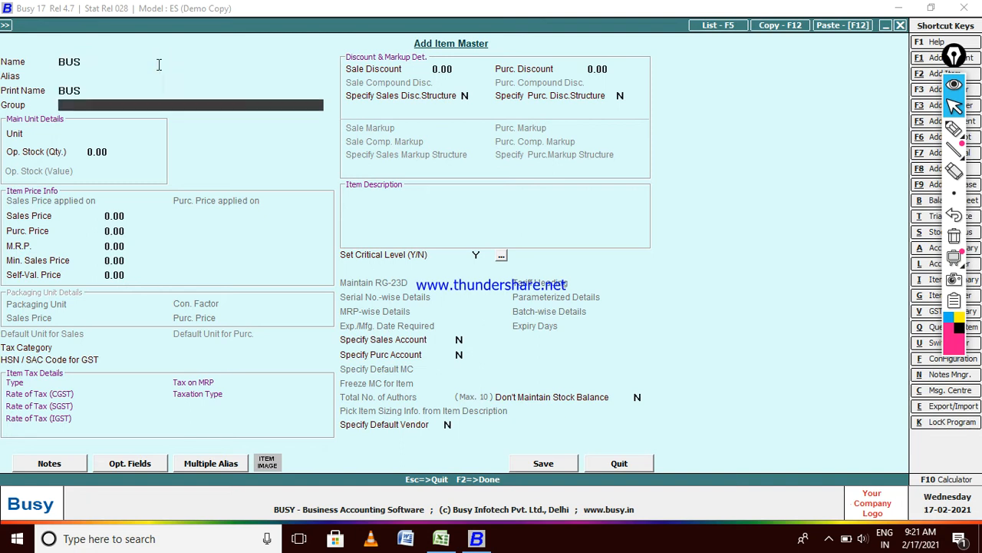
Step: Assign the BUS item to the TATA COMPANY group with NOS as its unit, leaving the opening stock at zero
key("Down")
key("Return")
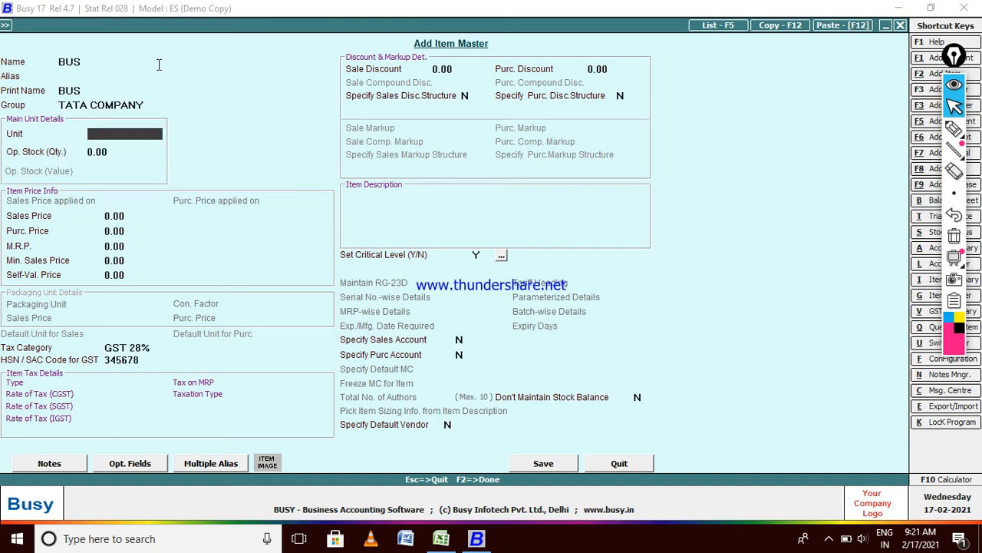
type("N")
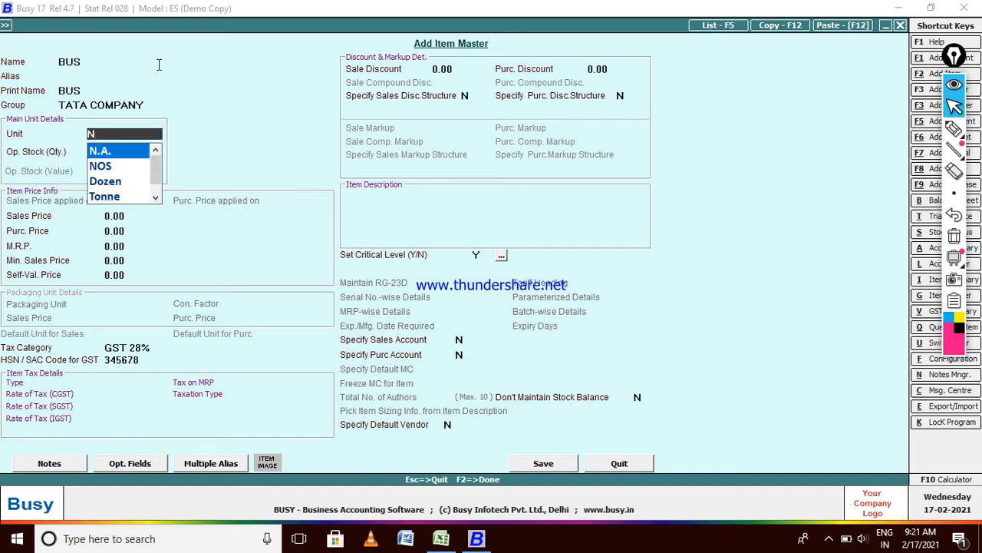
key("Down")
key("Return")
key("Return")
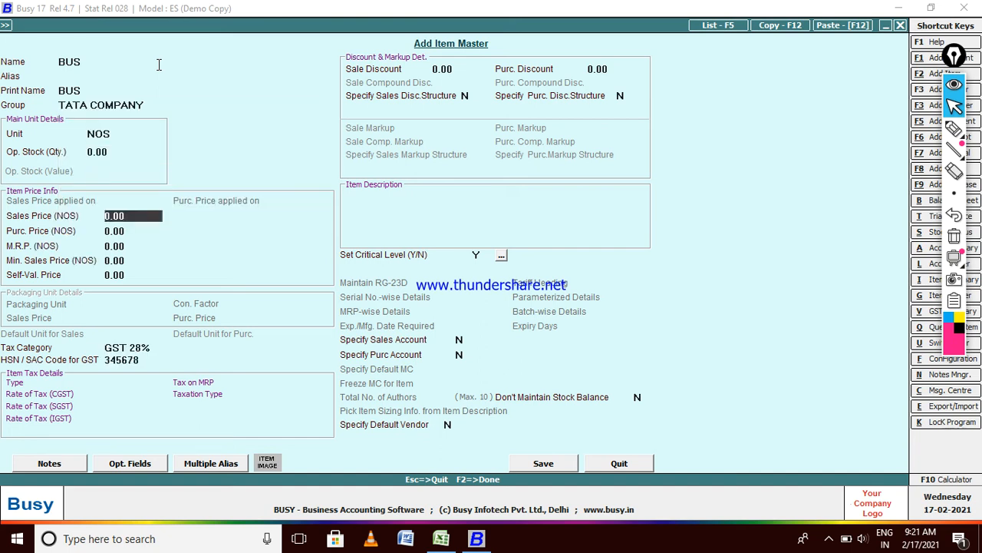
Step: Accept the default prices and the GST 28% tax details for the BUS item, and save the master
key("Return")
key("Return")
key("Return")
key("Return")
key("Return")
key("Return")
key("Return")
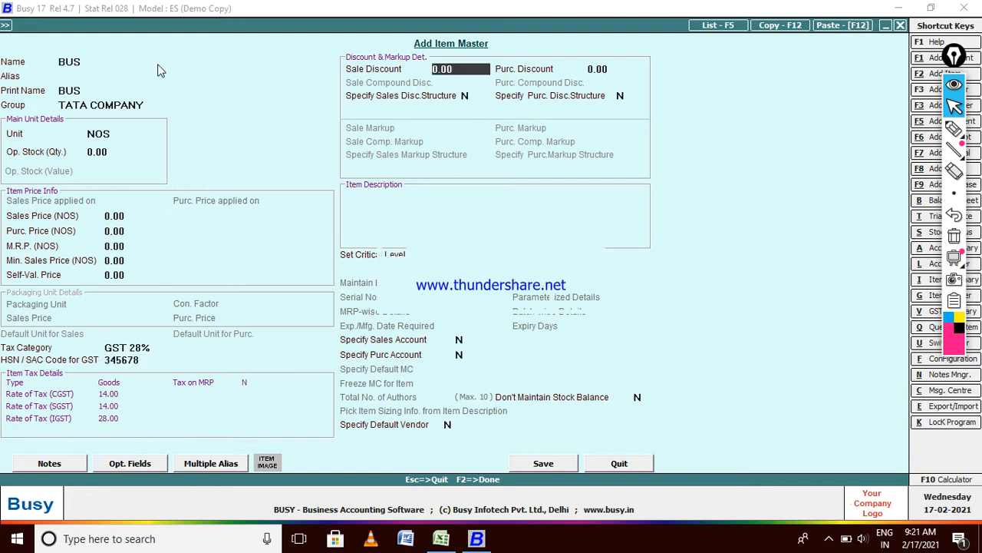
key("F2")
key("Return")
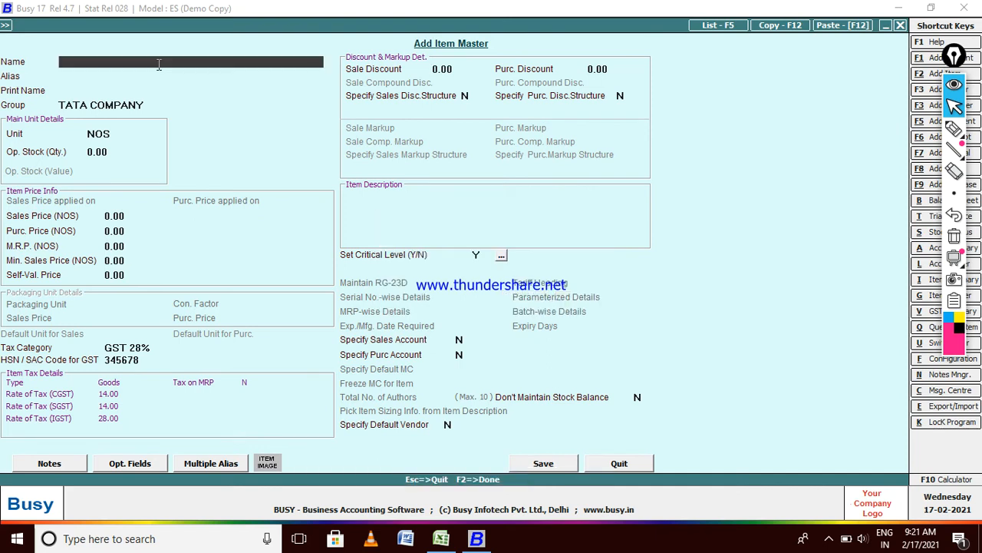
Step: Add and save a CAR item with no alias, keeping the TATA COMPANY group and NOS unit, and leave the item form
type("CAR")
key("Return")
key("Return")
key("Return")
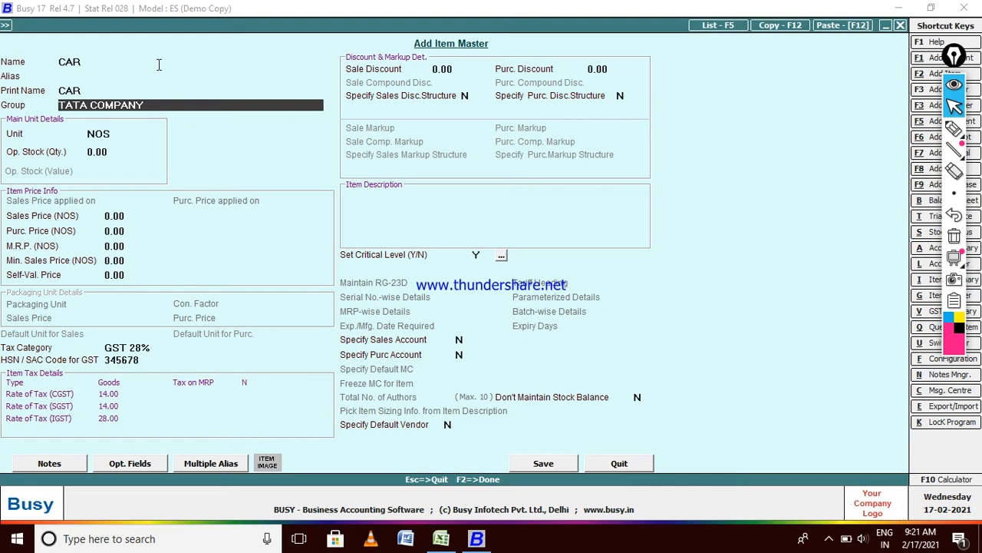
key("F2")
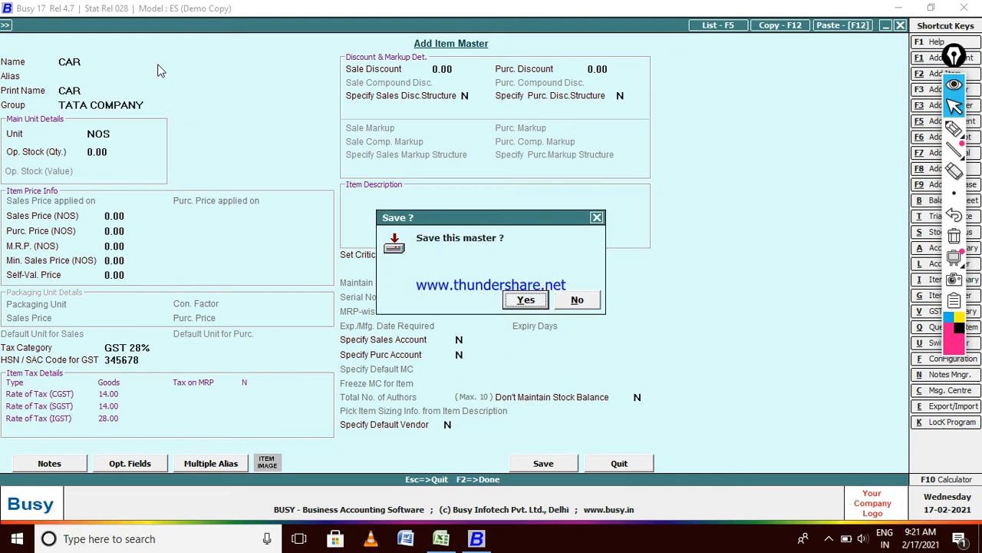
key("Return")
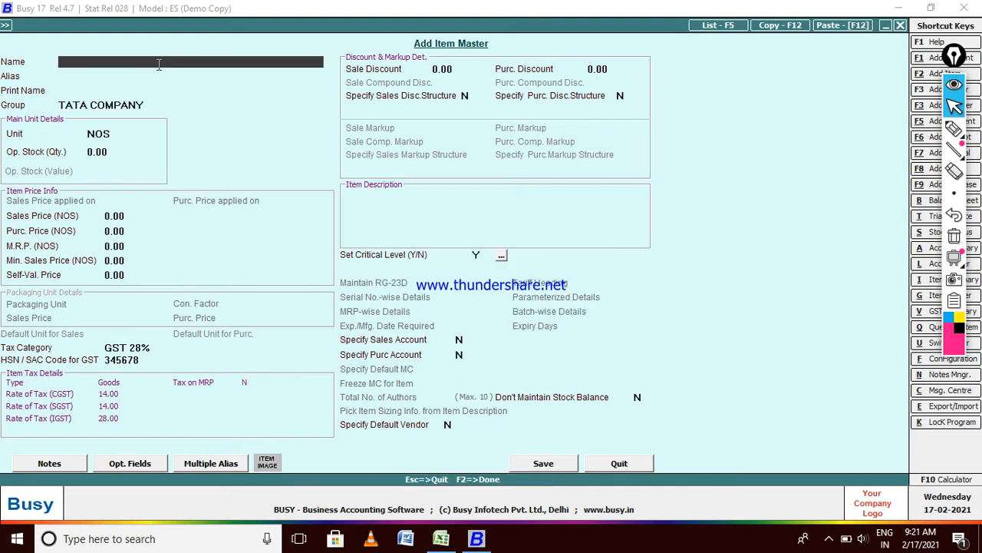
key("Escape")
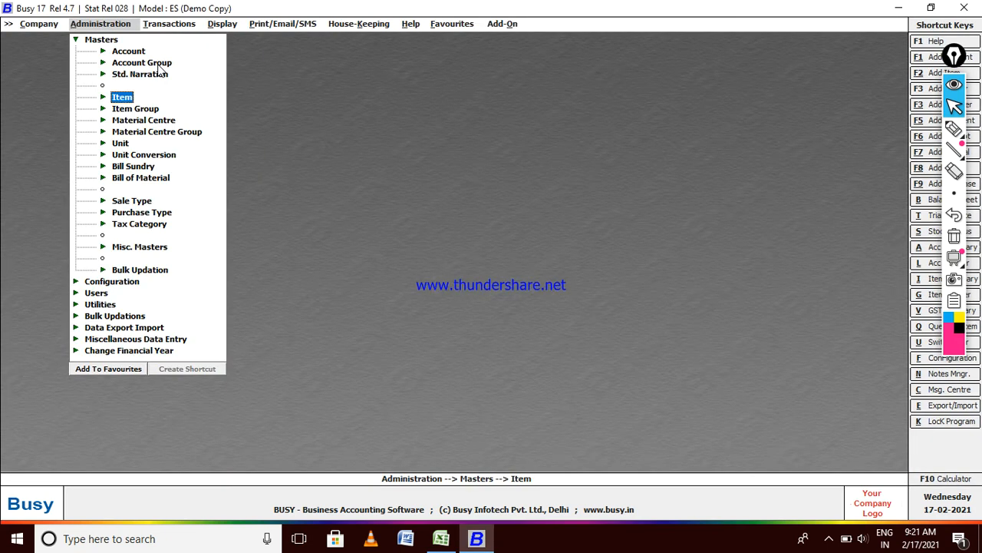
key("Escape")
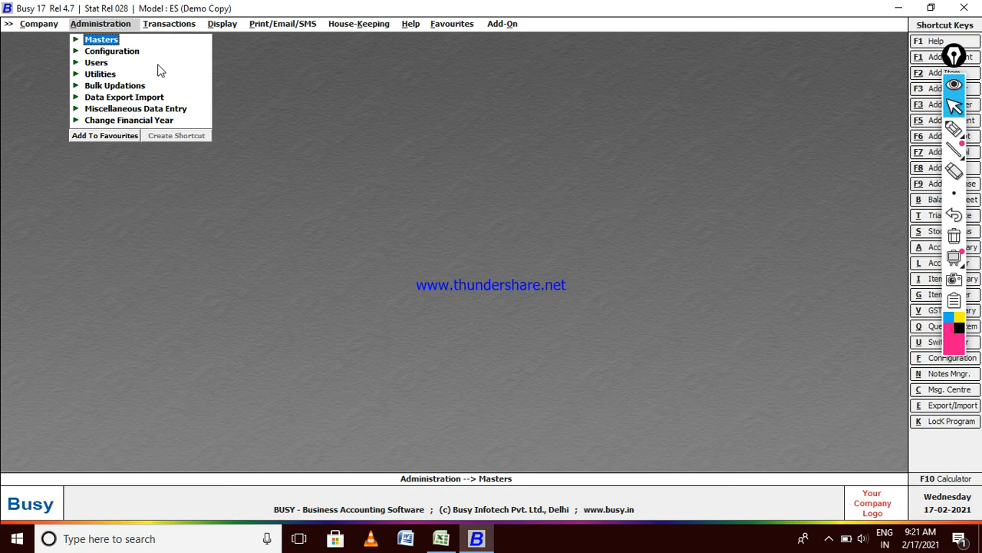
Step: Examine the voucher configuration options of the Main purchase series and leave them without saving
key("Down")
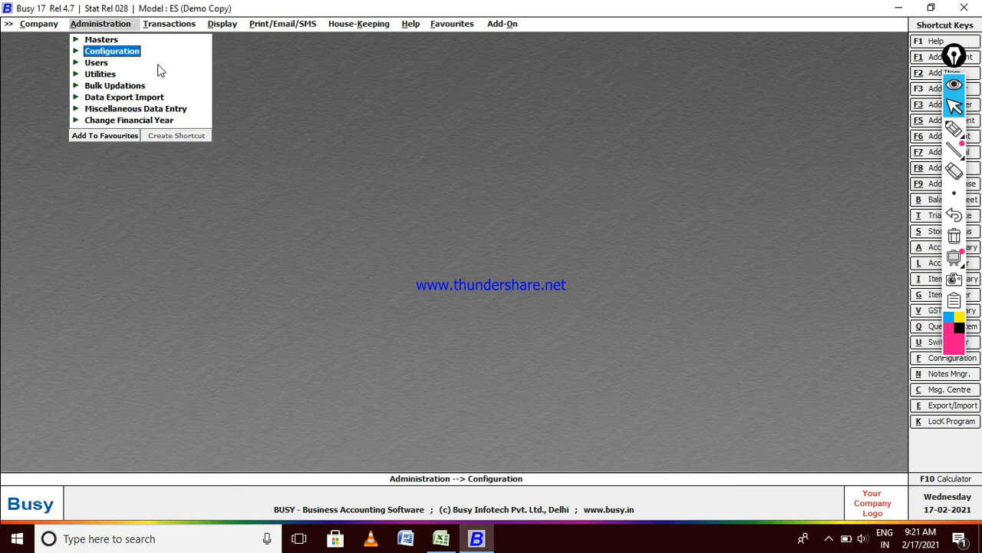
key("Return")
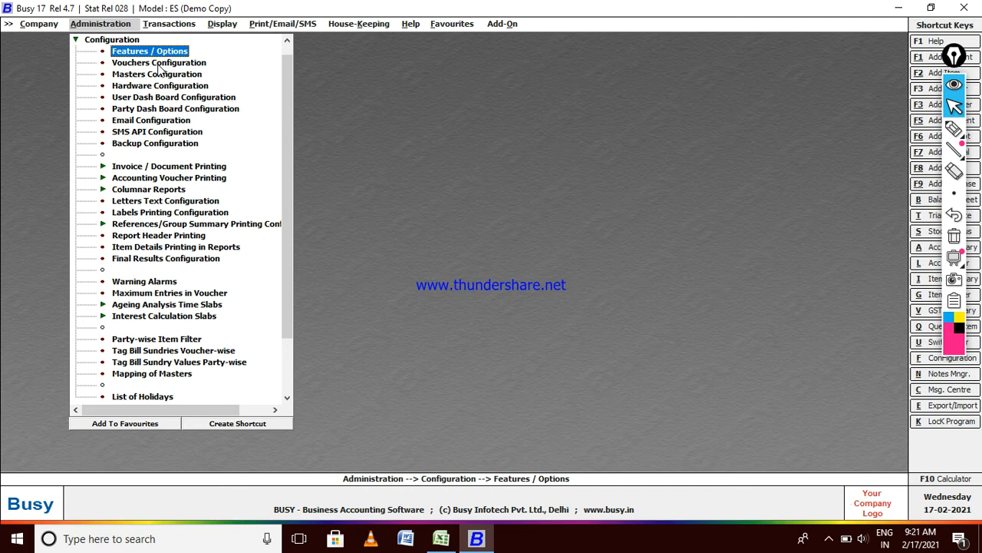
key("Down")
key("Up")
key("Down")
key("Down")
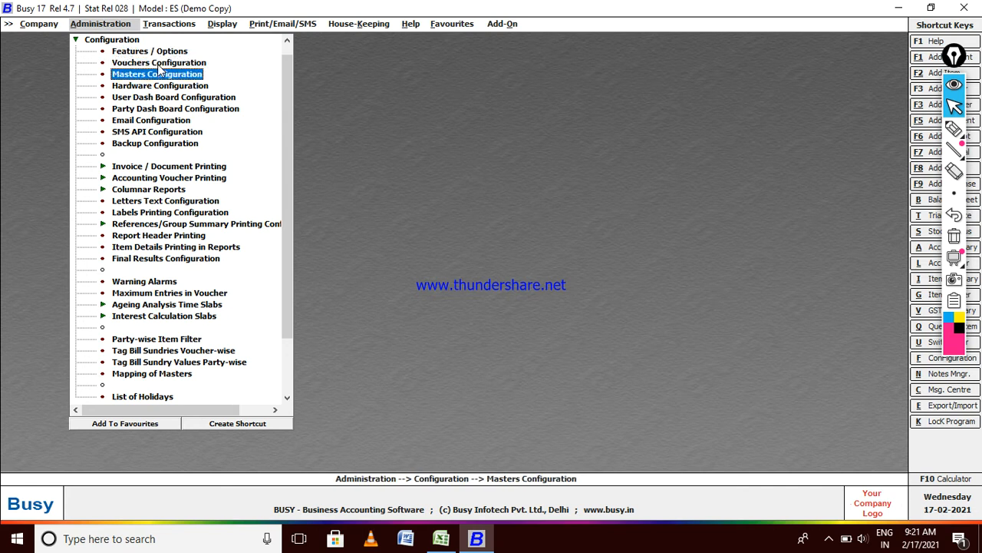
key("Up")
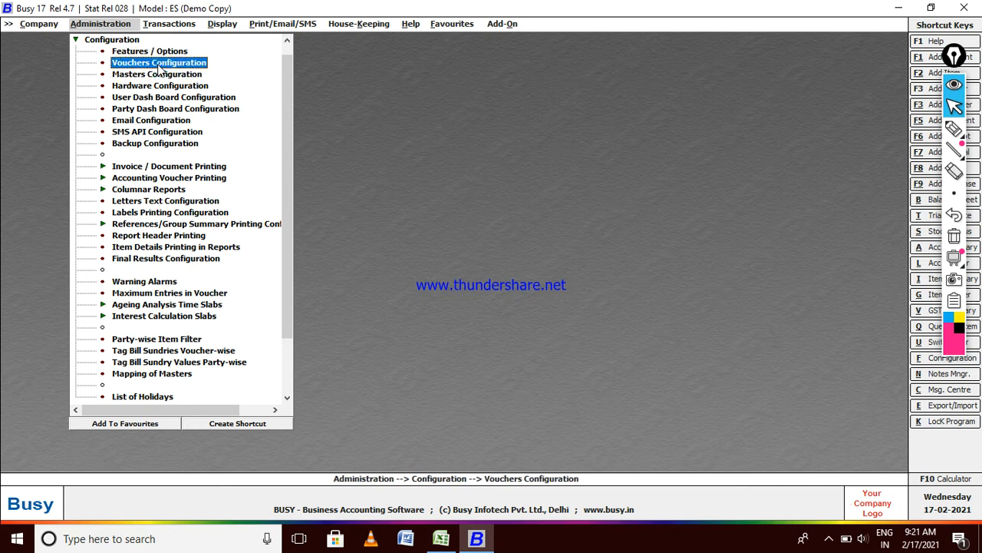
key("Return")
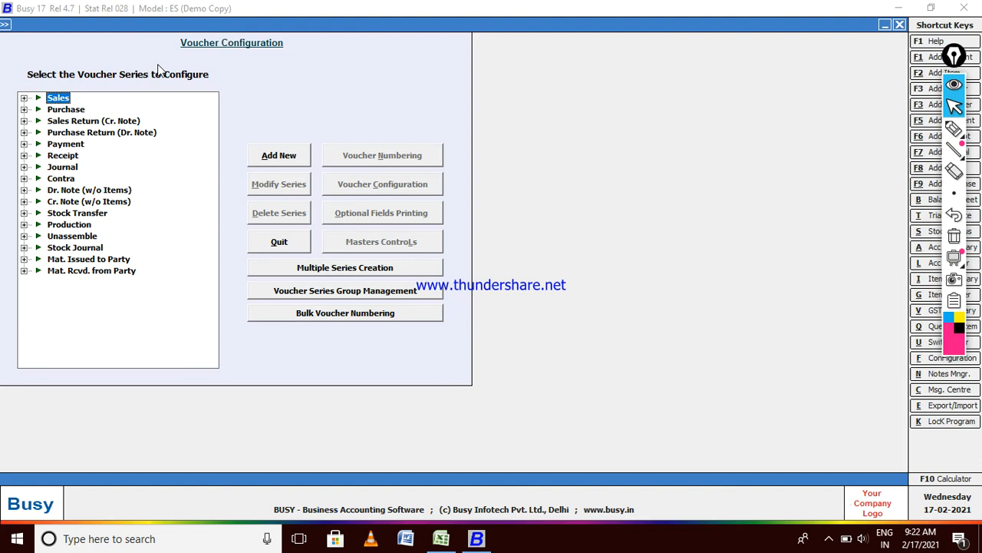
key("Down")
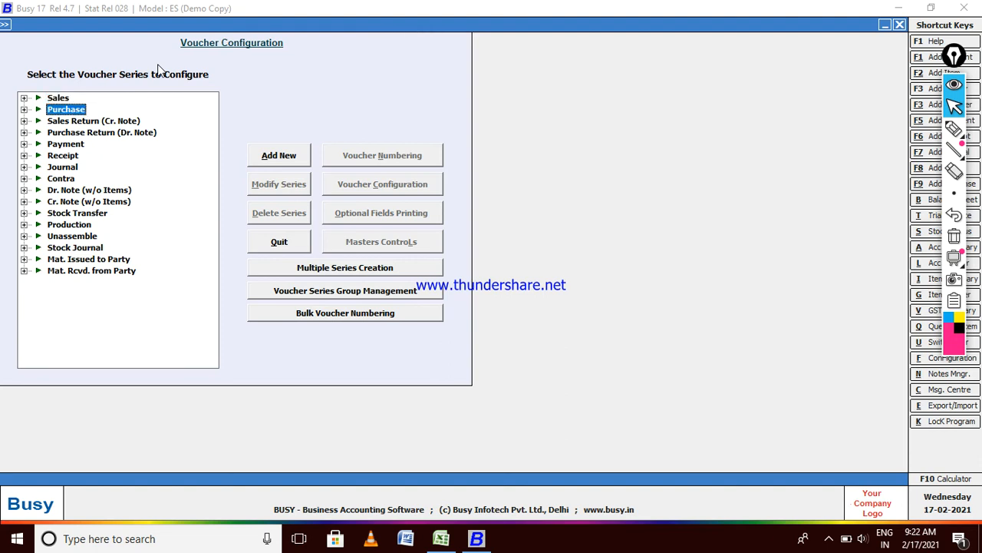
key("Return")
key("Down")
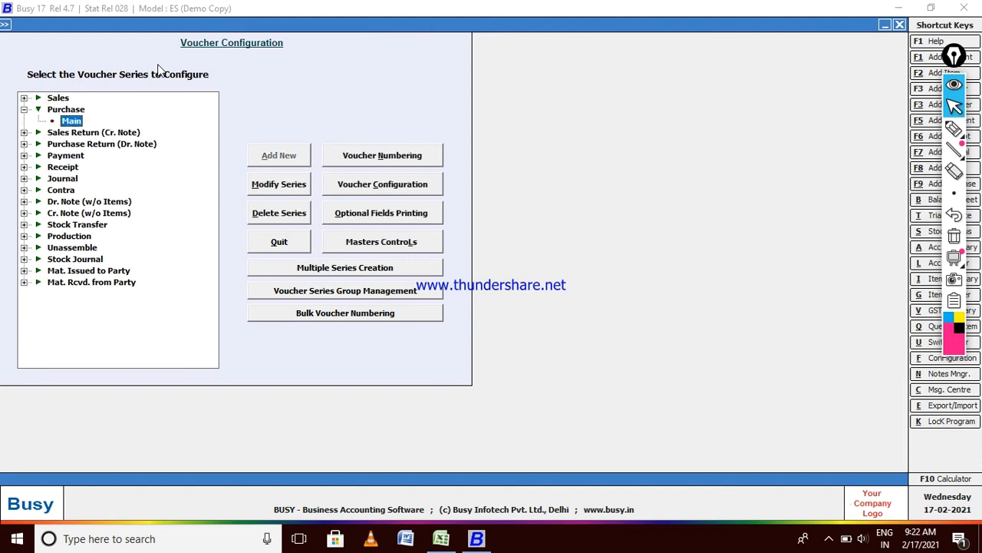
left_click(367, 197)
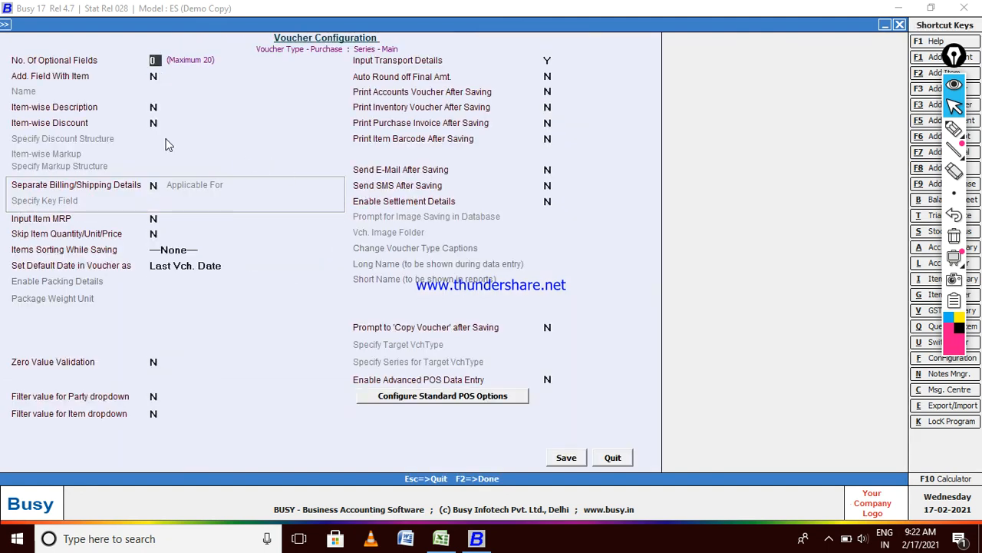
left_click(614, 461)
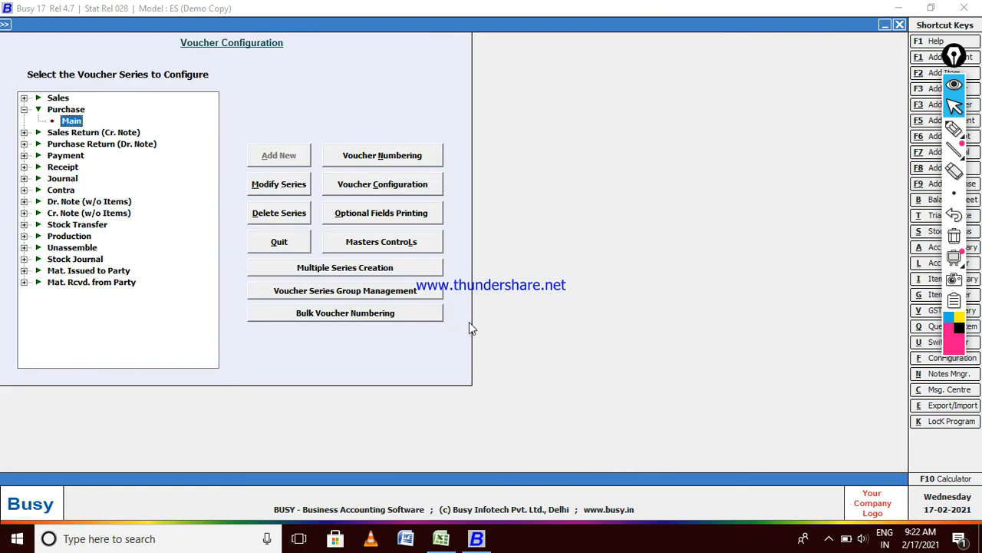
key("Escape")
key("Escape")
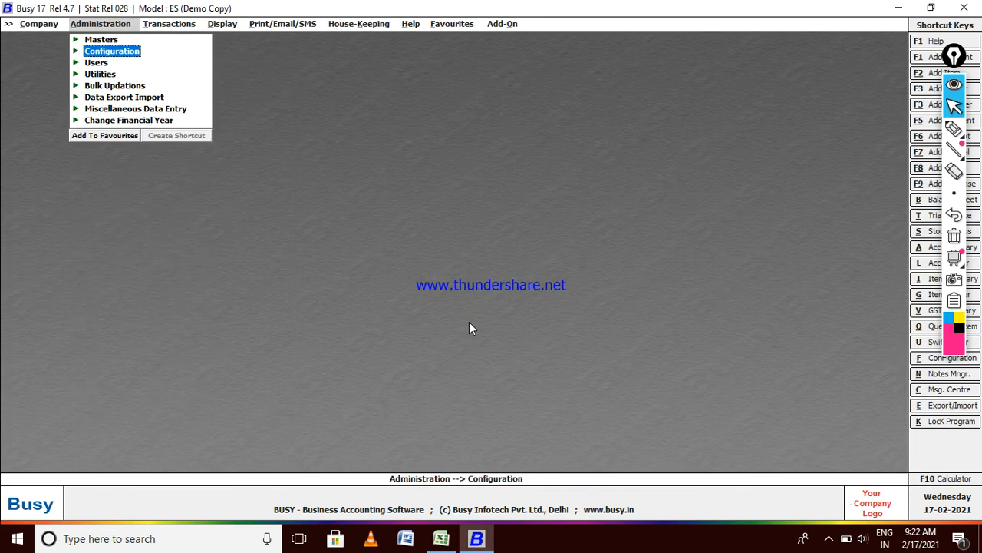
key("Return")
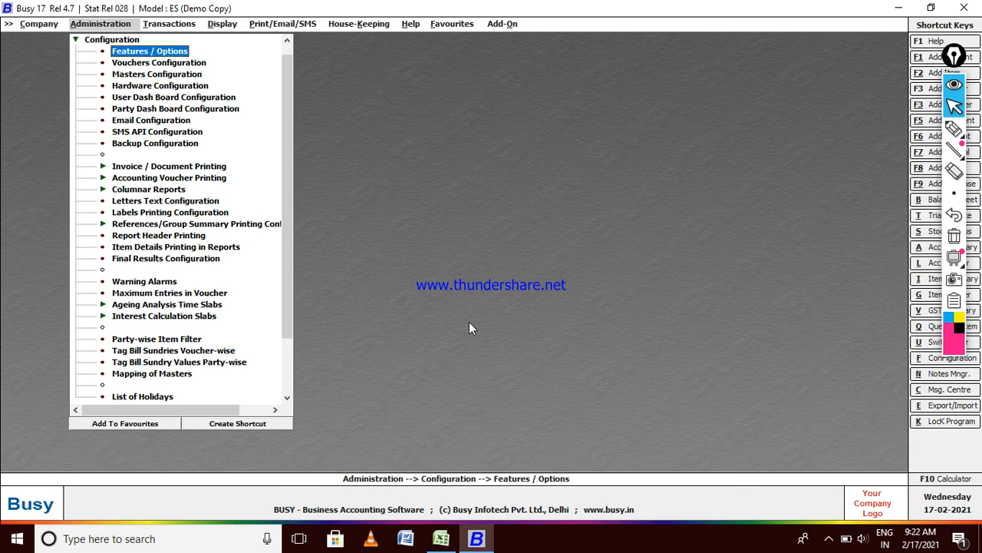
key("Escape")
key("Up")
key("Up")
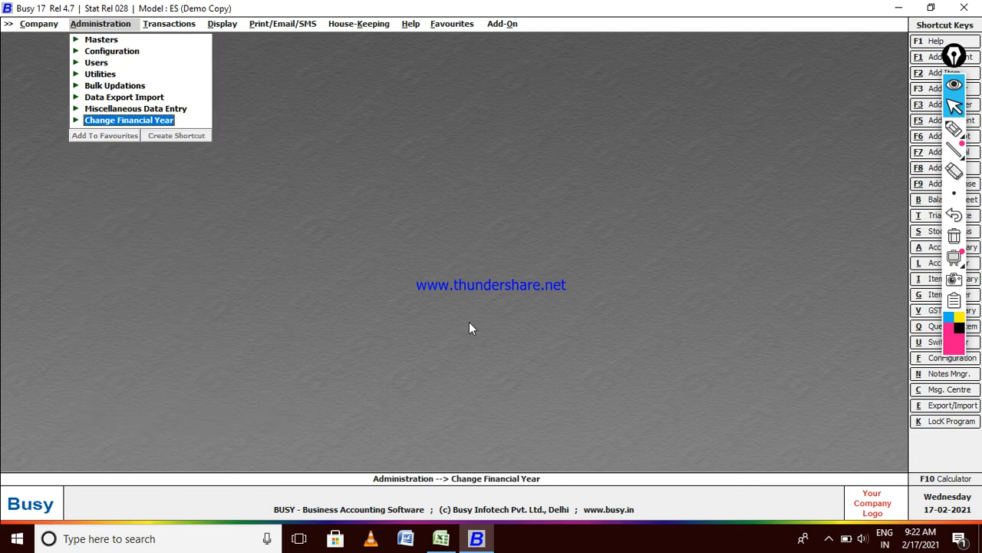
key("Down")
key("Down")
Step: Rename the Main purchase voucher series to GST in the vouchers configuration and save it
key("Return")
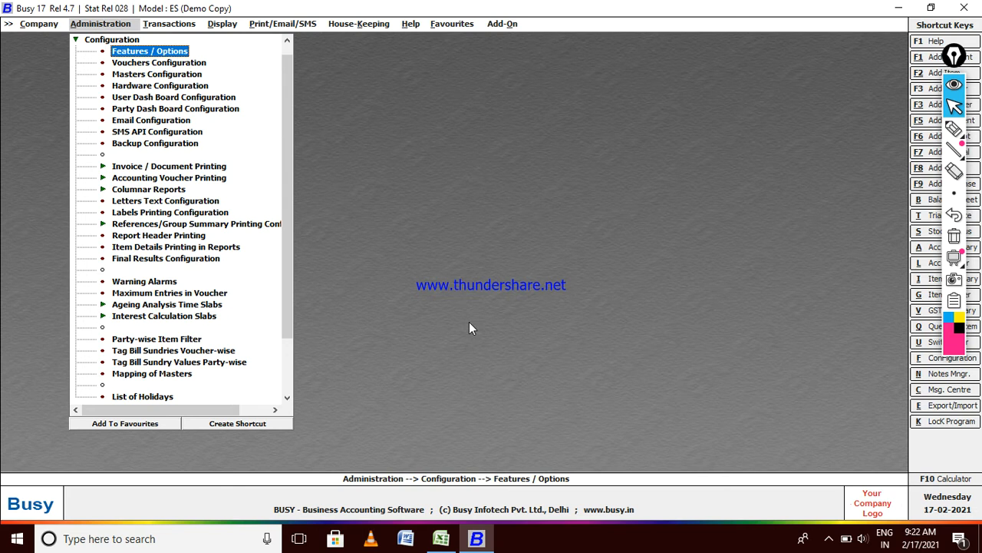
key("Down")
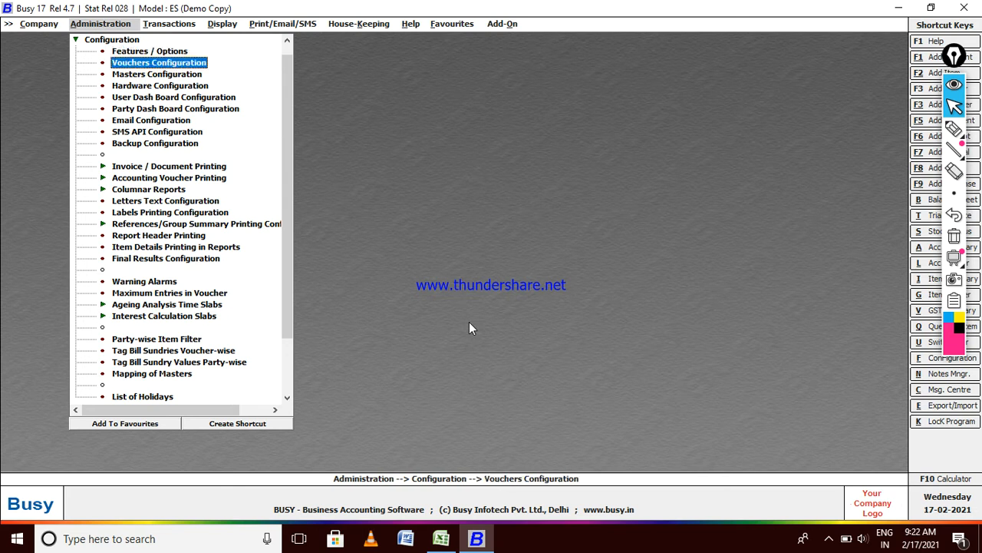
key("Return")
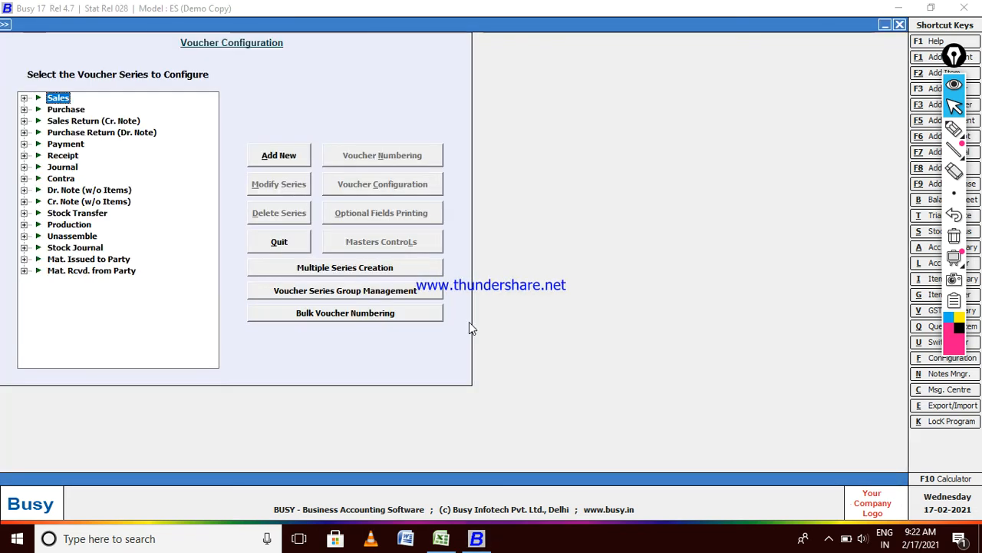
key("Down")
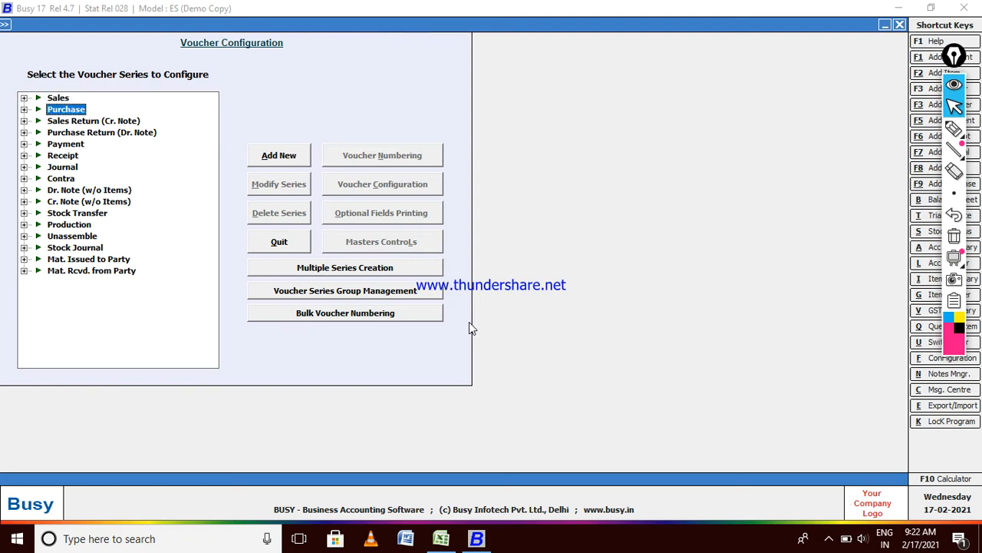
key("Right")
key("Down")
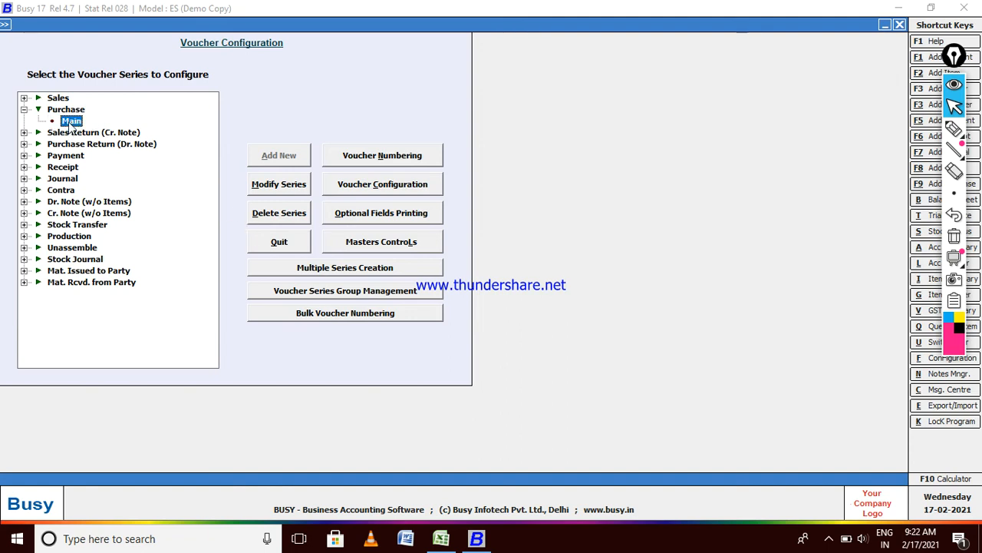
left_click(281, 191)
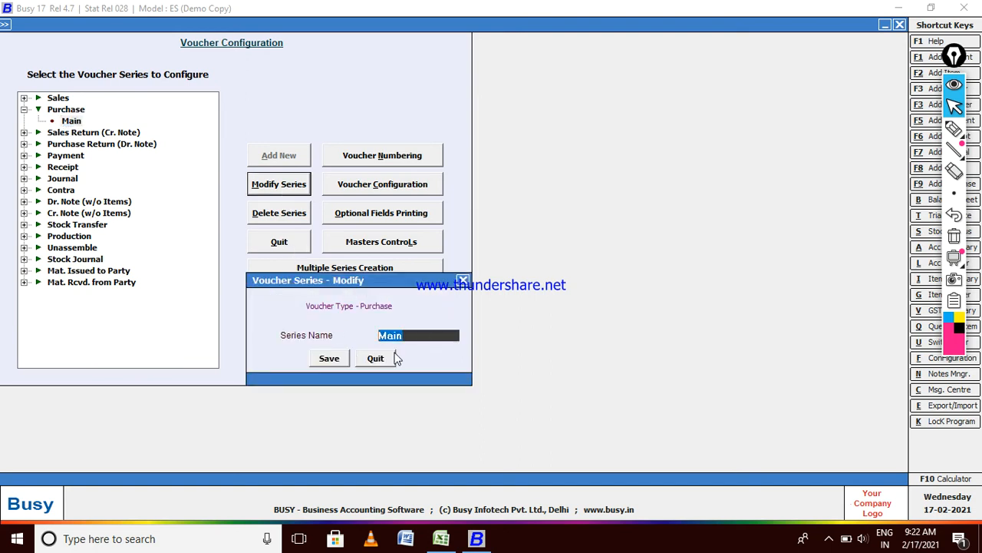
type("GST")
left_click(329, 358)
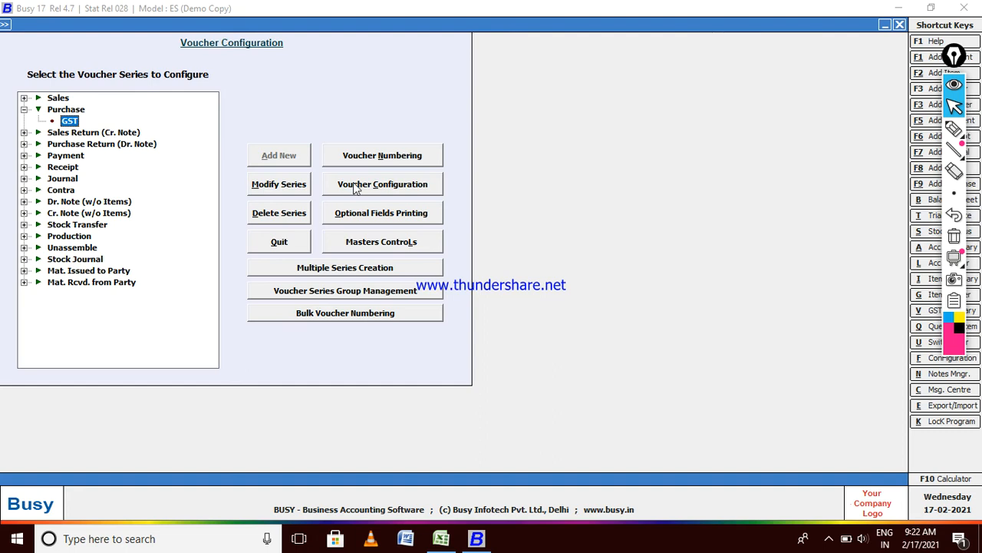
left_click(954, 129)
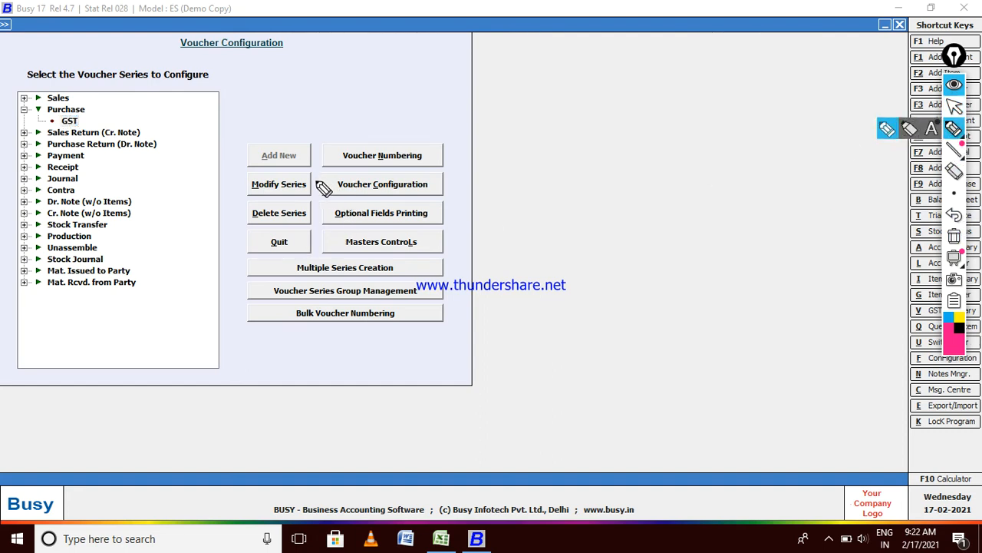
mouse_move(324, 188)
left_mouse_down()
mouse_move(366, 175)
mouse_move(471, 189)
mouse_move(407, 201)
mouse_move(343, 195)
left_mouse_up()
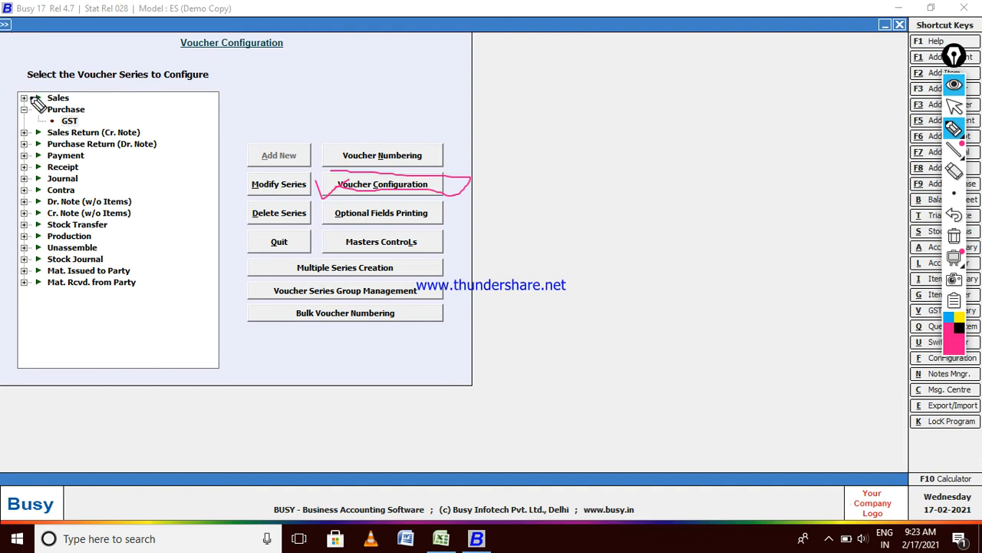
left_click_drag(36, 104, 73, 131)
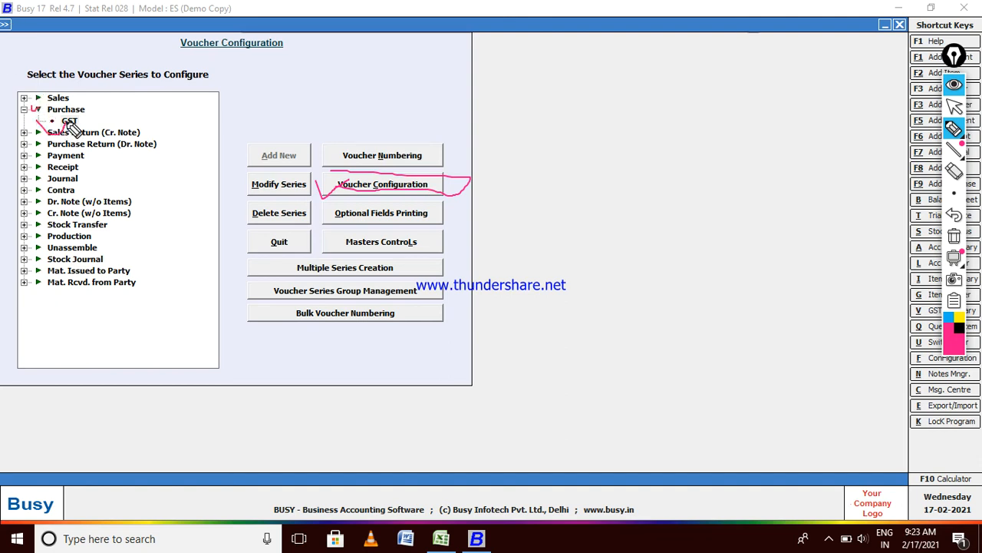
left_click(954, 234)
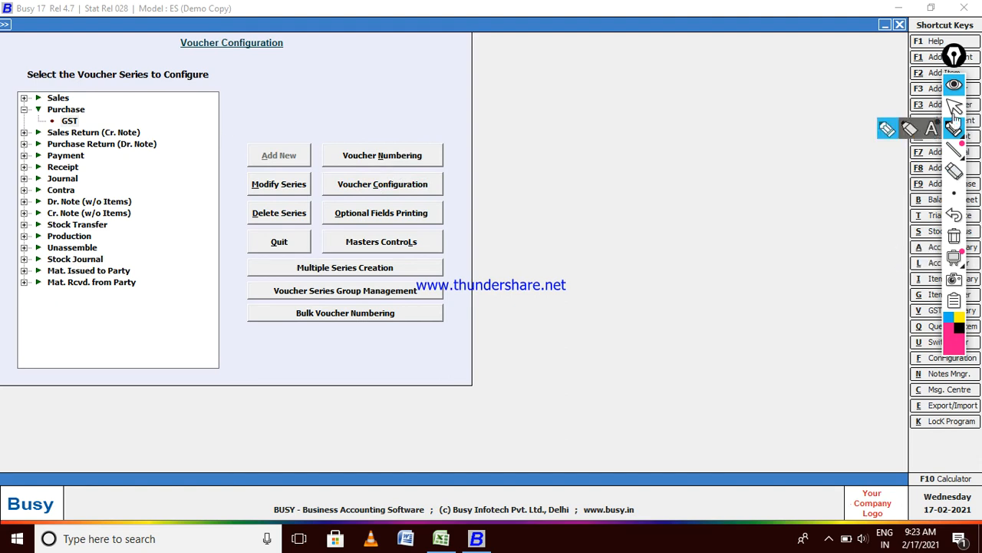
left_click(954, 106)
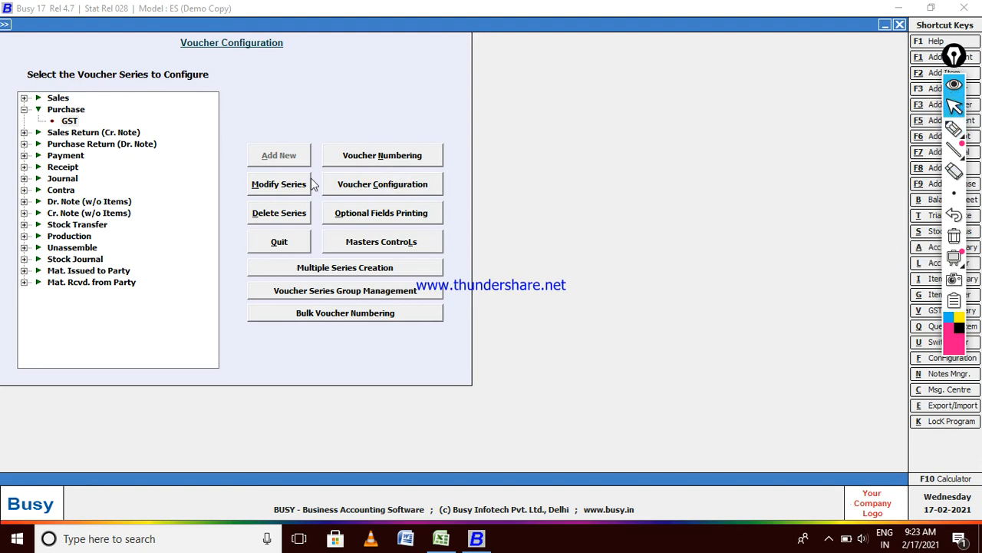
Step: Open the voucher configuration options of the GST purchase series
left_click(365, 186)
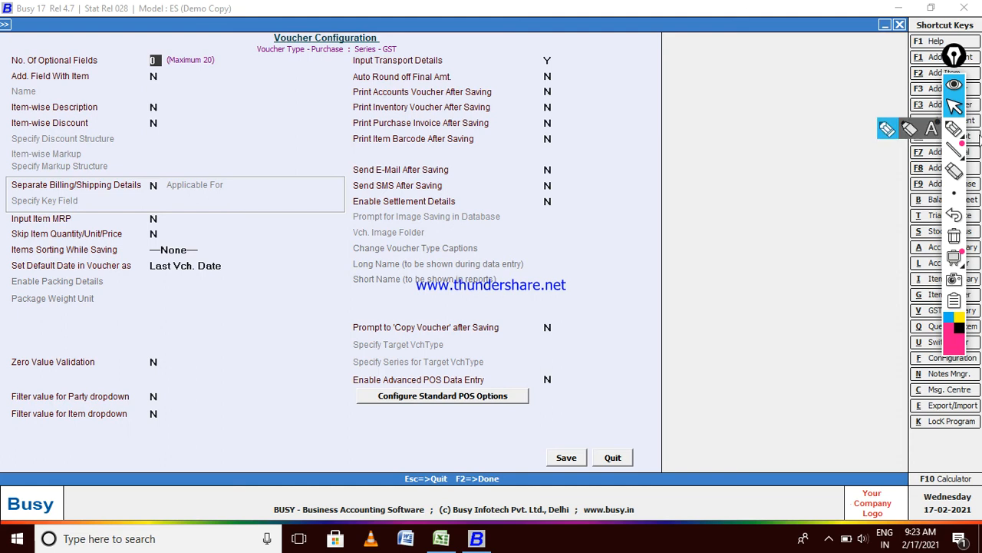
left_click(955, 132)
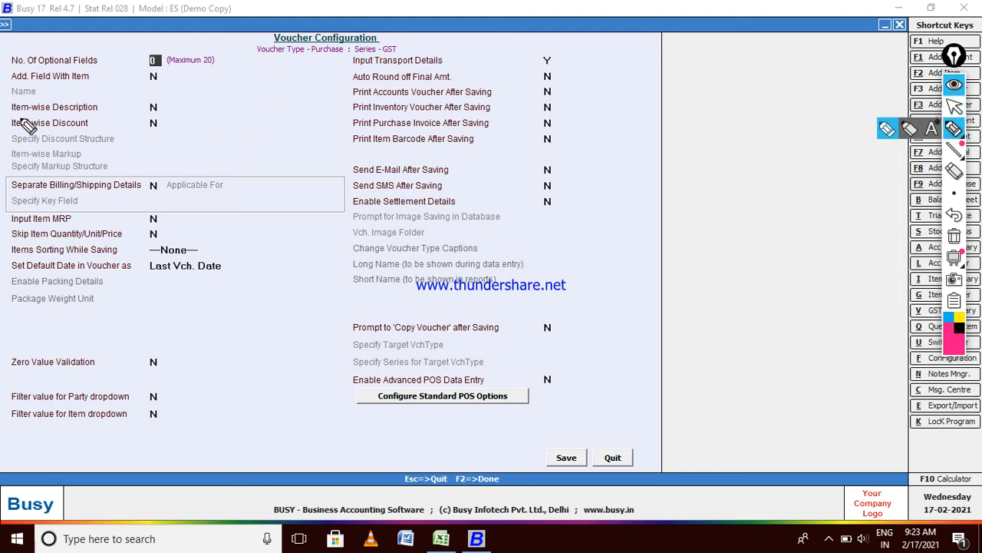
mouse_move(10, 123)
left_mouse_down()
mouse_move(175, 122)
mouse_move(176, 137)
mouse_move(19, 145)
mouse_move(4, 132)
mouse_move(5, 109)
left_mouse_up()
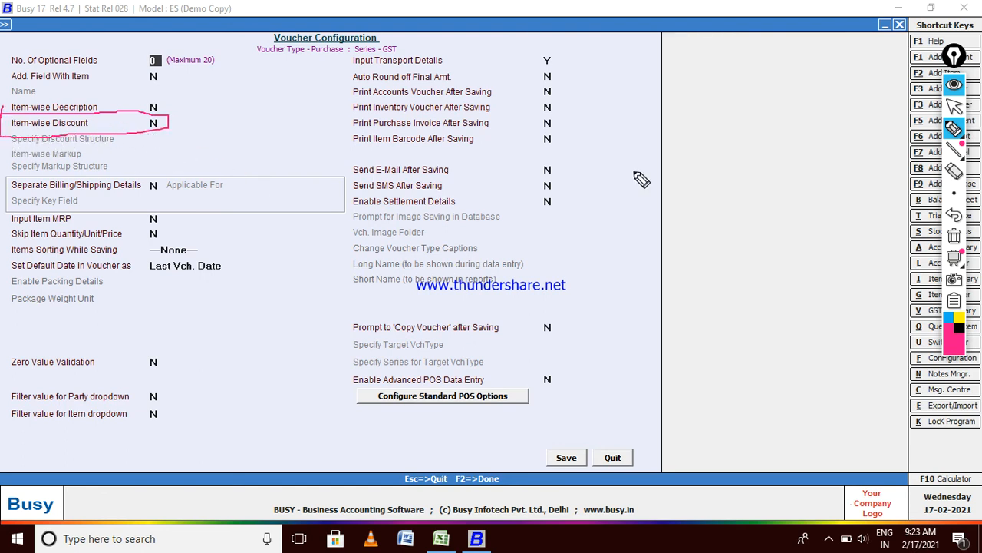
left_click(954, 236)
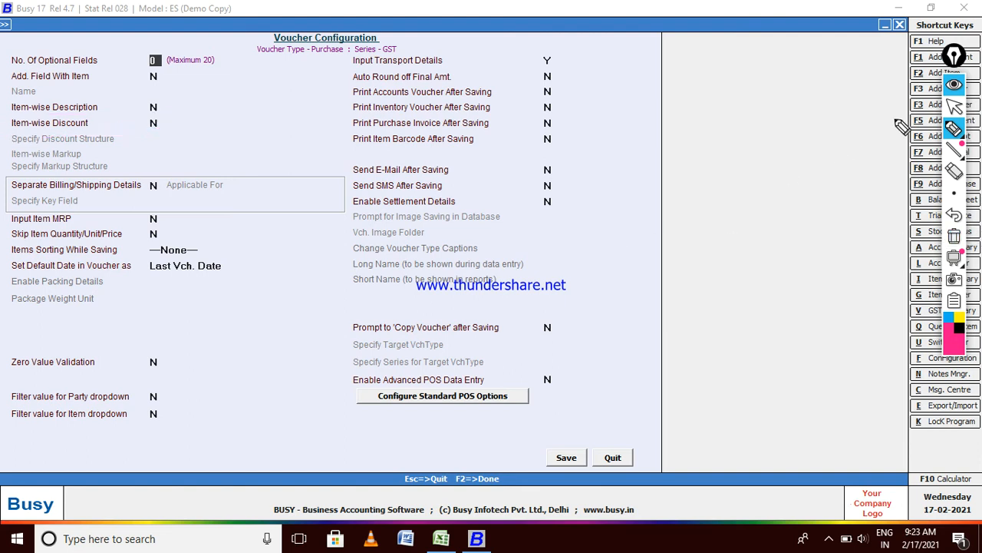
left_click(952, 107)
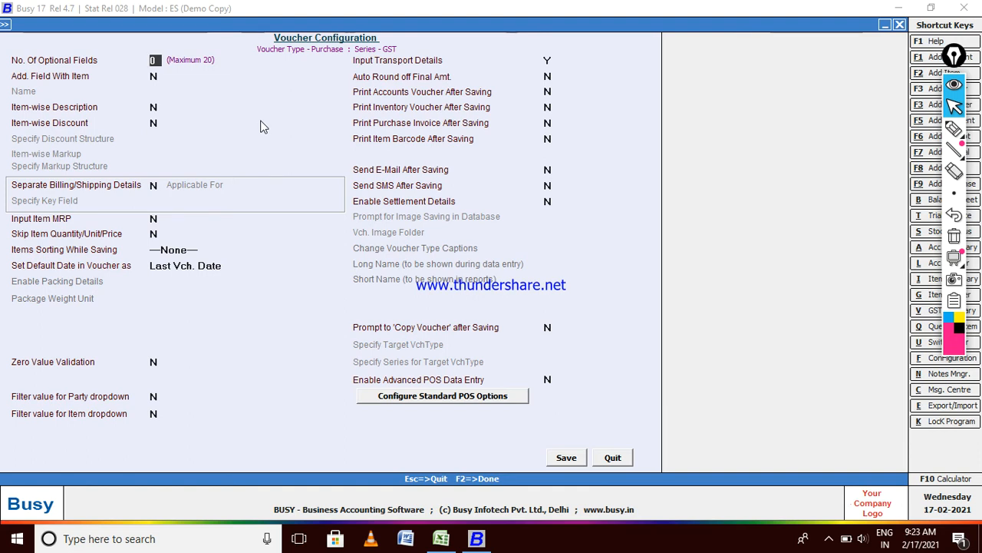
Step: Enable item-wise discount with the Simple Discount, % of Price structure for the GST purchase series and save the configuration
key("Return")
key("Return")
key("Return")
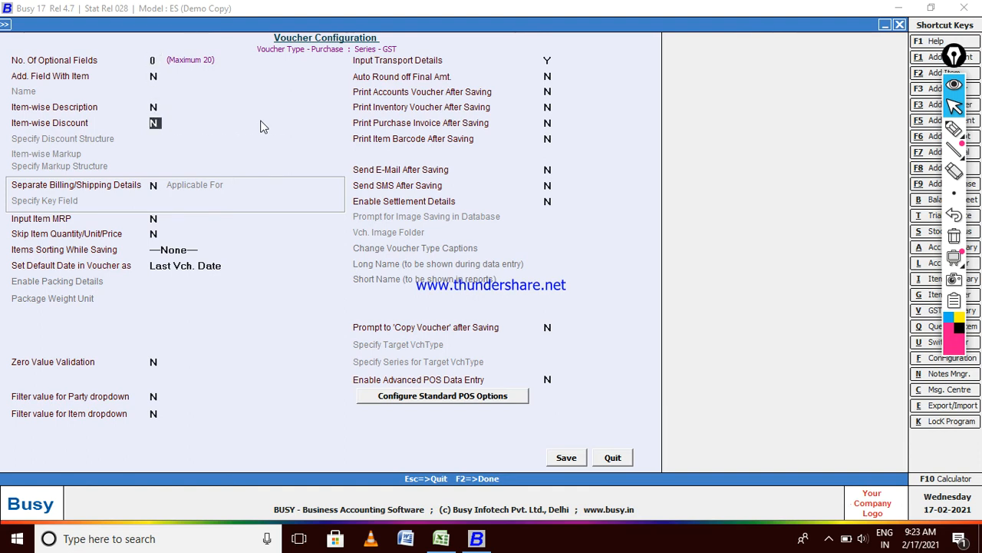
type("Y")
key("Return")
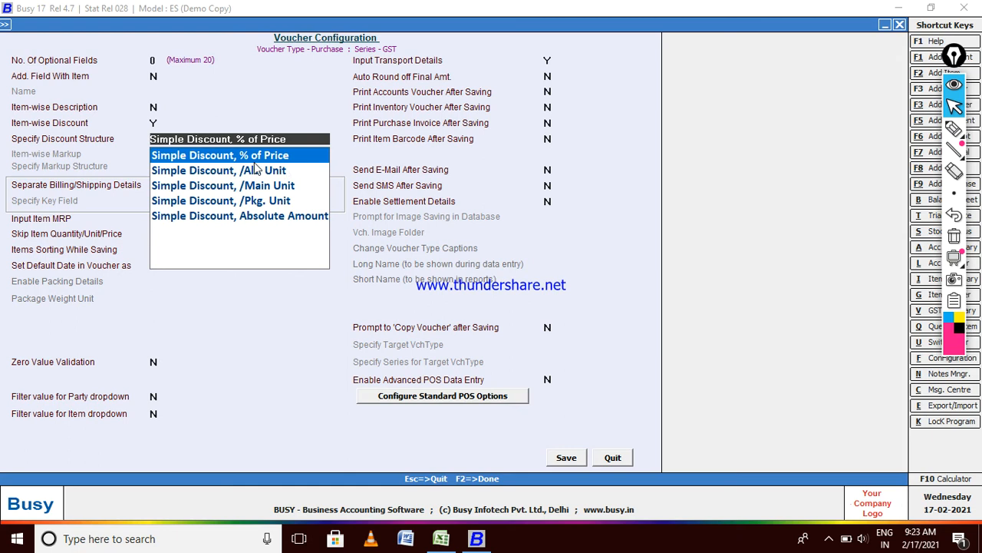
key("Return")
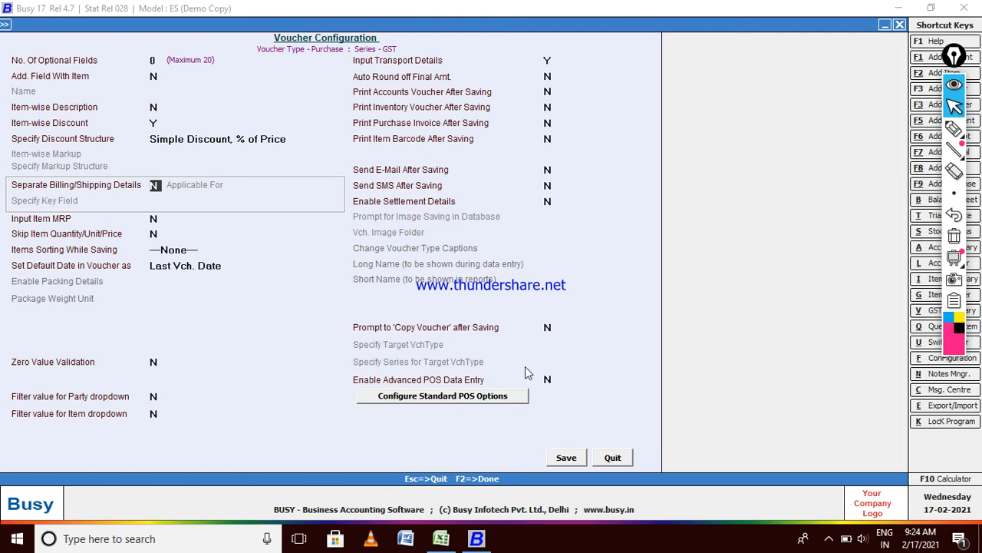
left_click(568, 458)
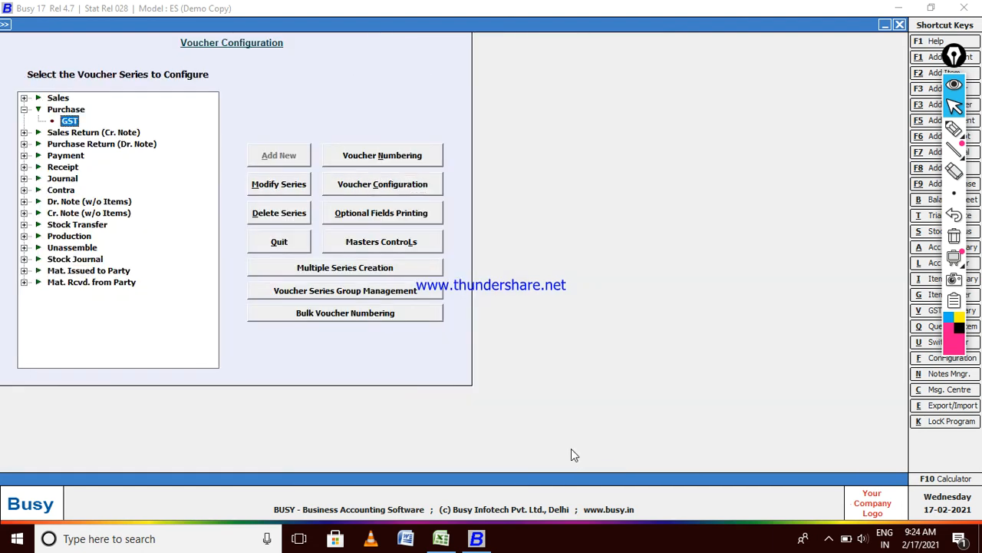
Step: Leave the vouchers configuration and start adding a new purchase voucher
key("Escape")
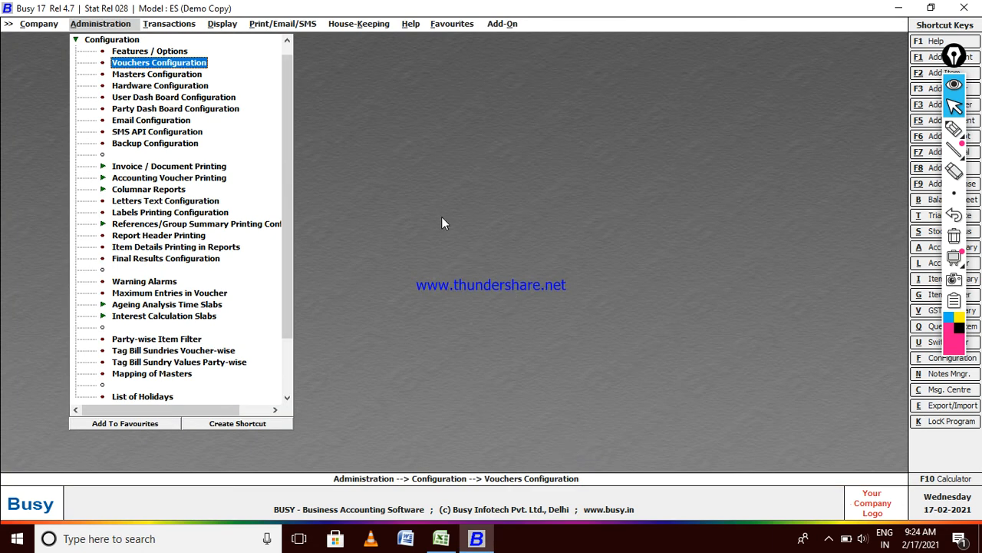
key("Escape")
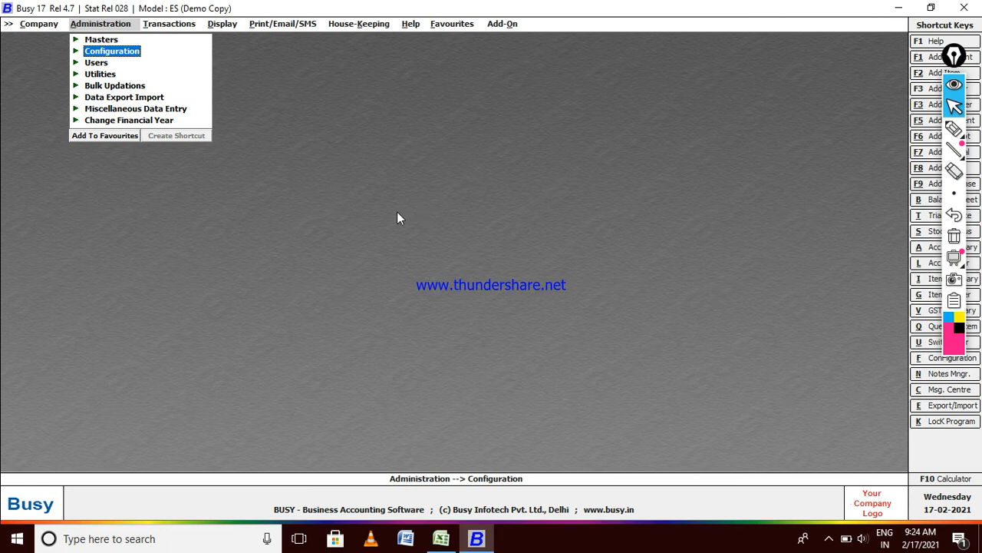
key("Up")
key("Right")
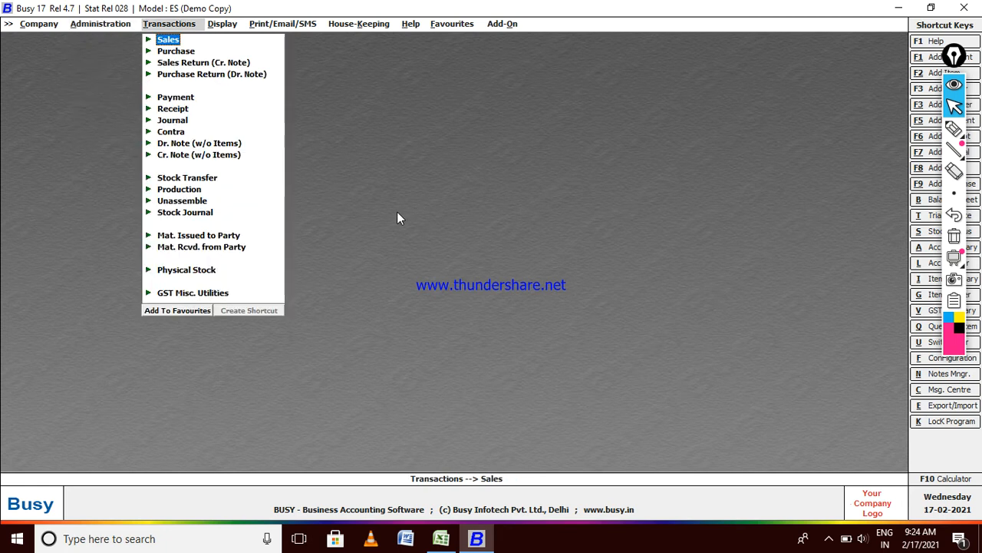
key("Down")
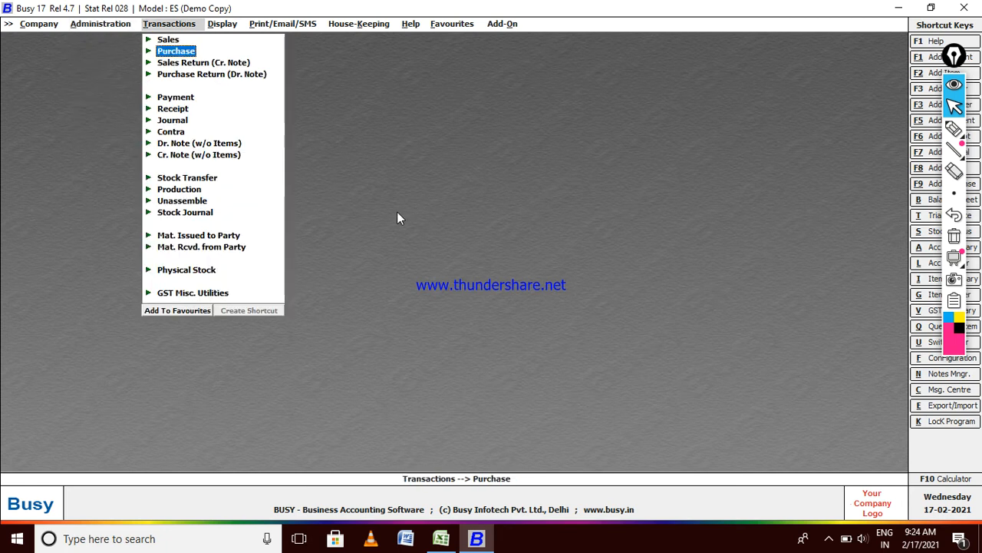
key("Up")
key("Down")
key("Return")
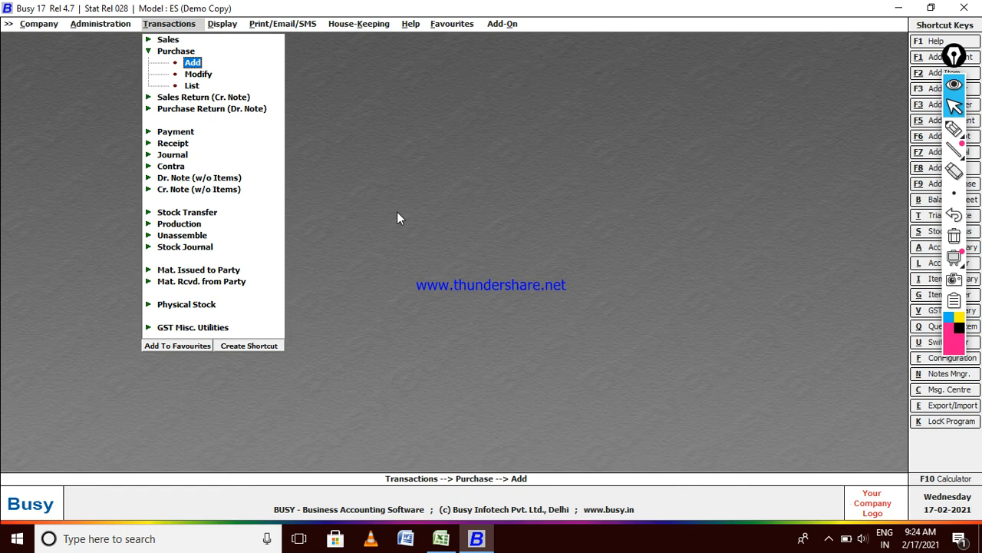
key("Return")
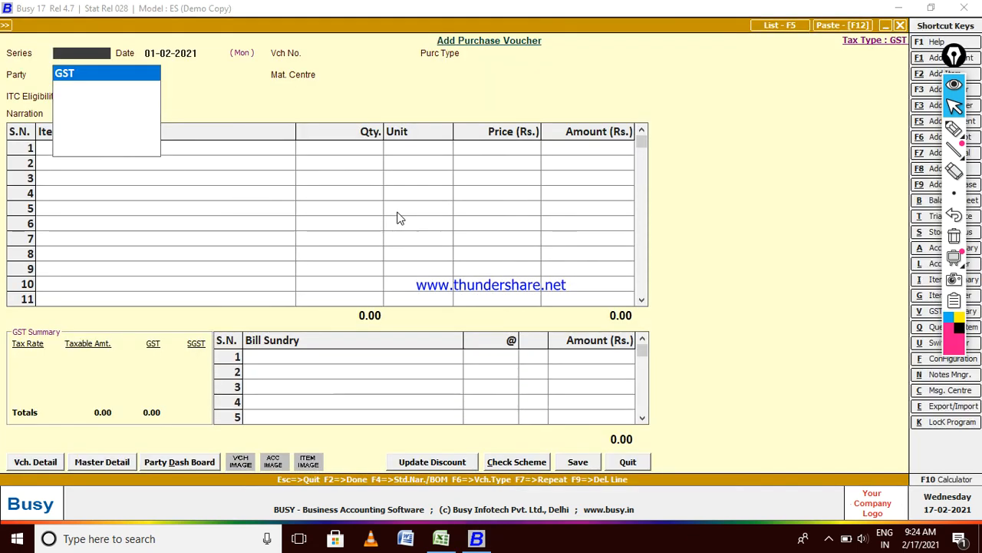
Step: Choose the GST series for the purchase voucher, with date 17-02-2021 and voucher number 123
key("Return")
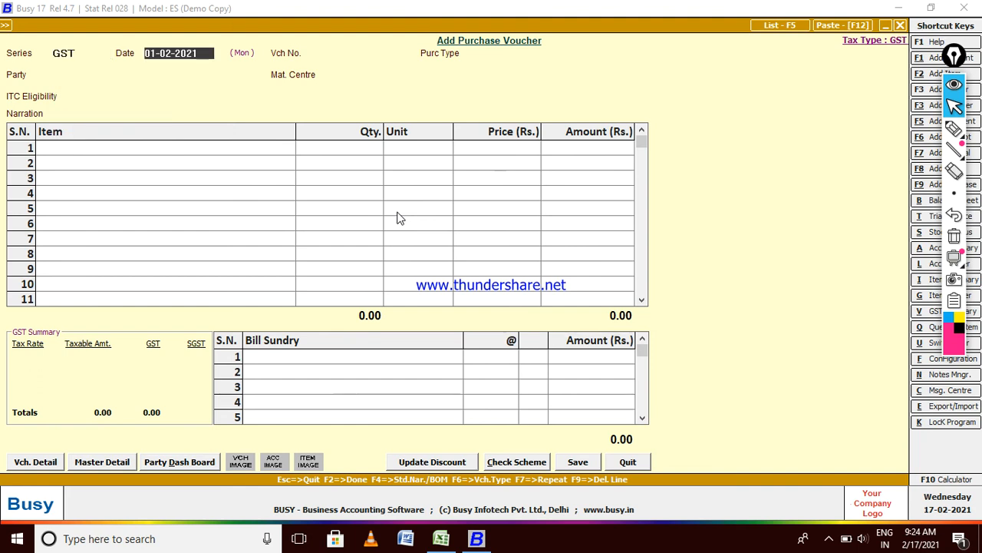
type("17")
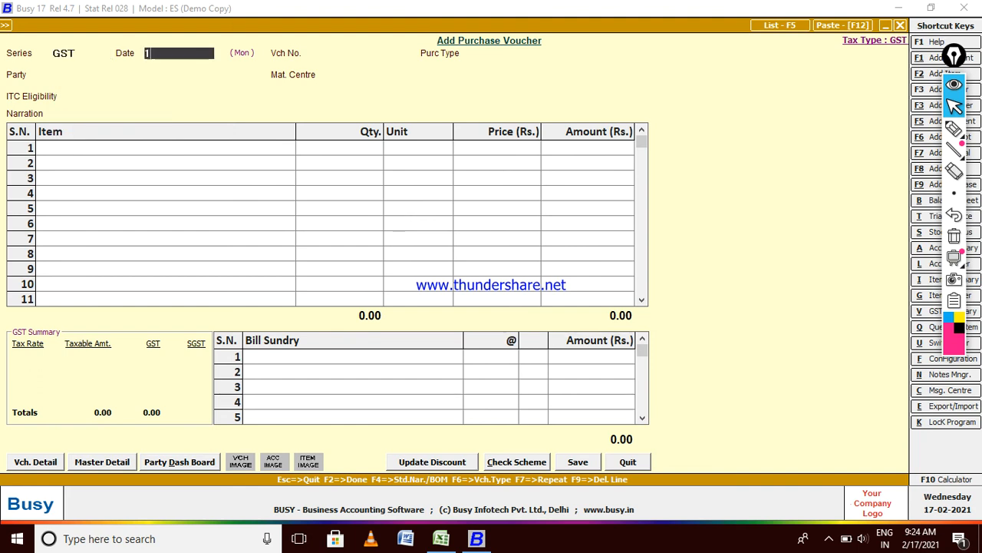
key("Return")
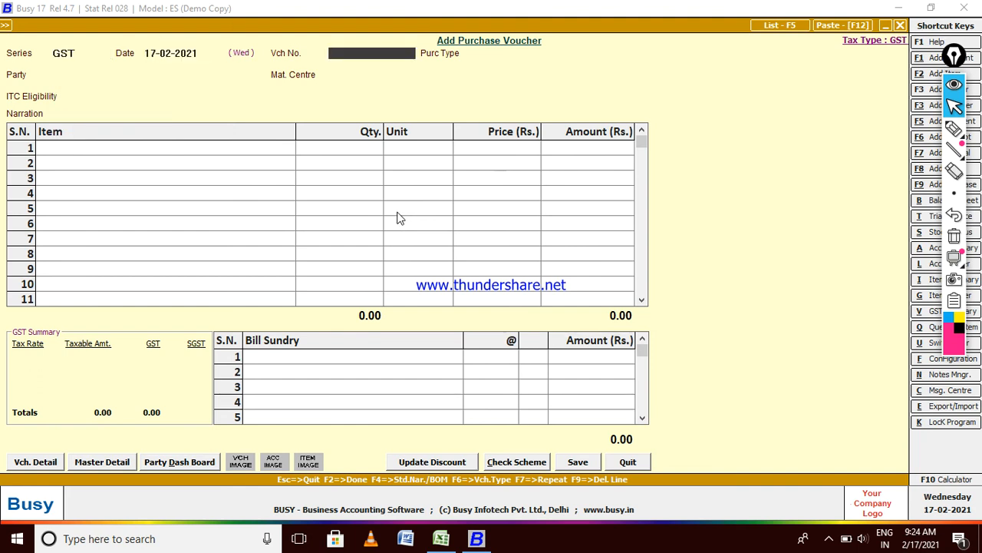
type("123")
key("Return")
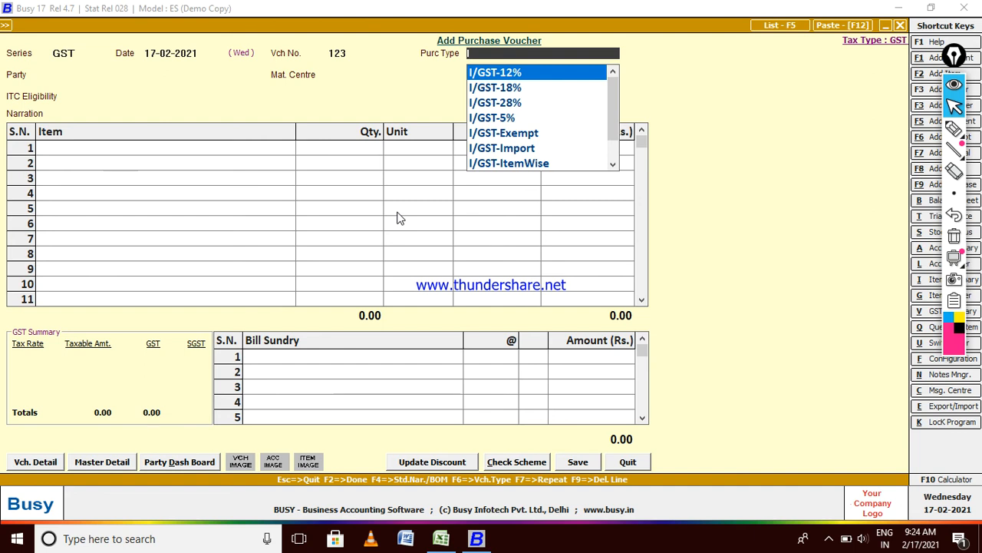
Step: Set the purchase type to I/GST-28% and the party to MR MAHESH & COMPANY-2021, continuing with the central transaction
key("Down")
key("Down")
key("Up")
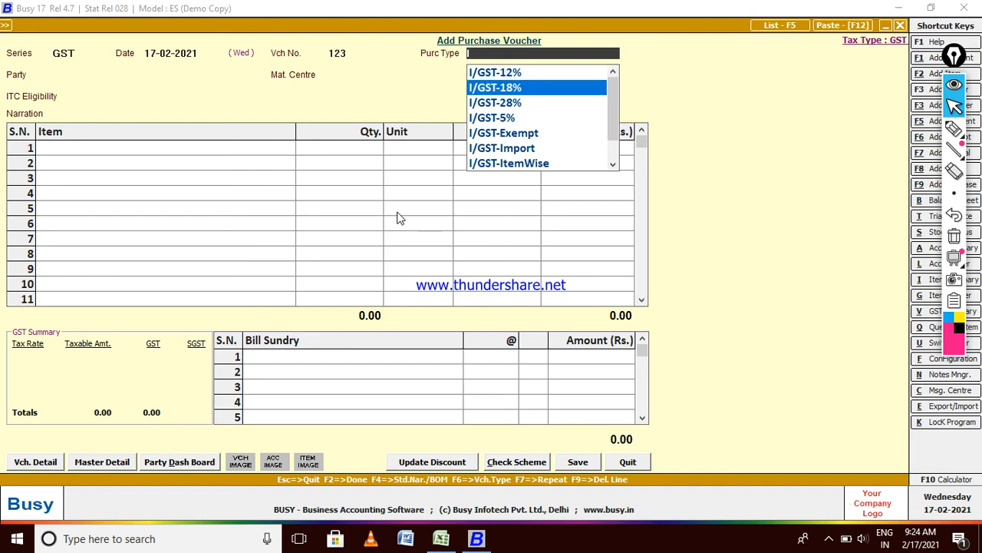
key("Down")
key("Return")
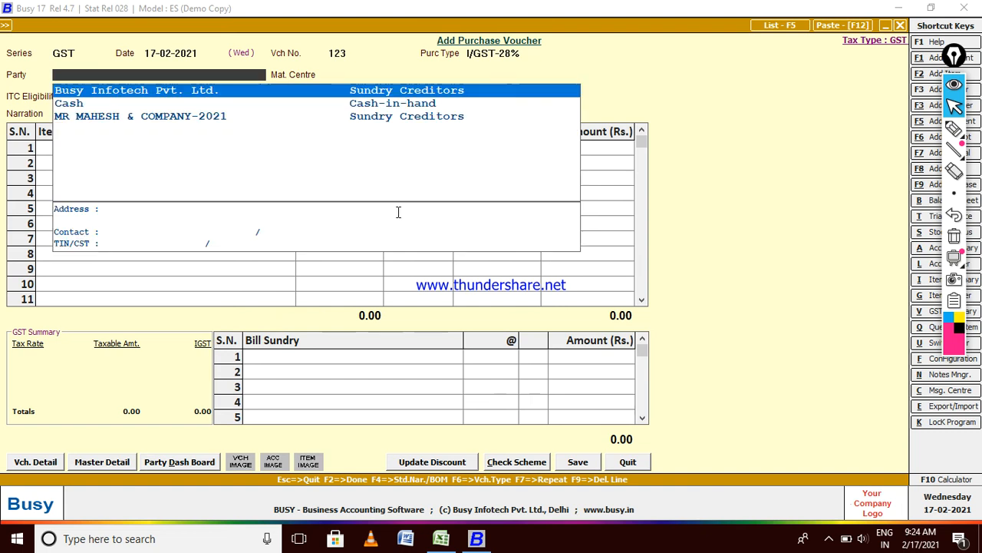
key("Down")
key("Down")
key("Return")
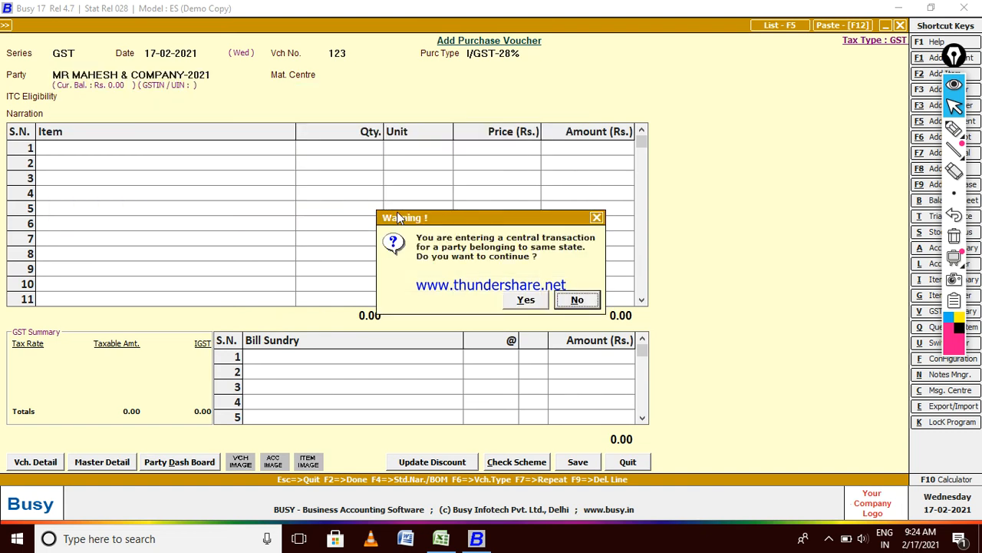
key("y")
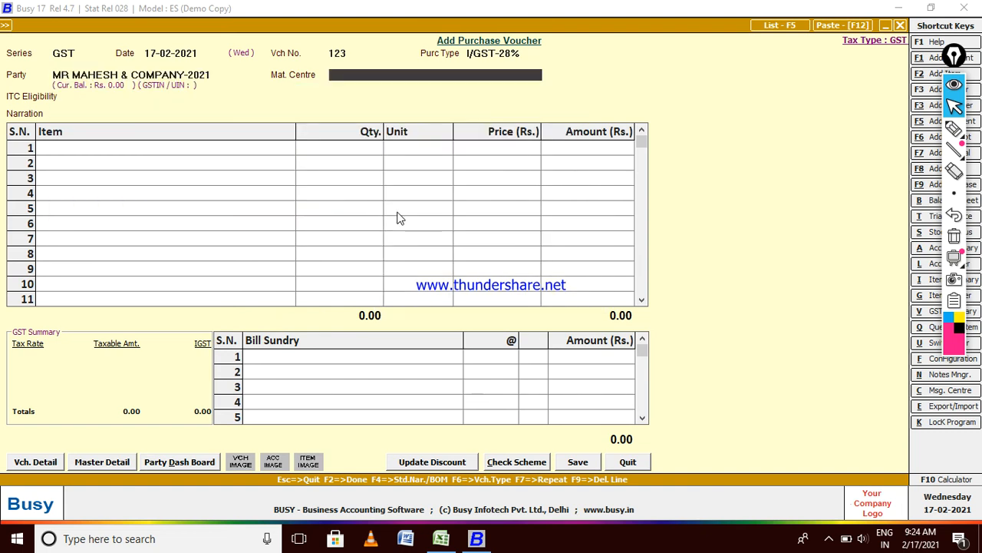
Step: Set the material centre to Main Store and ITC eligibility to Input Goods/Services, leaving the narration blank
key("Return")
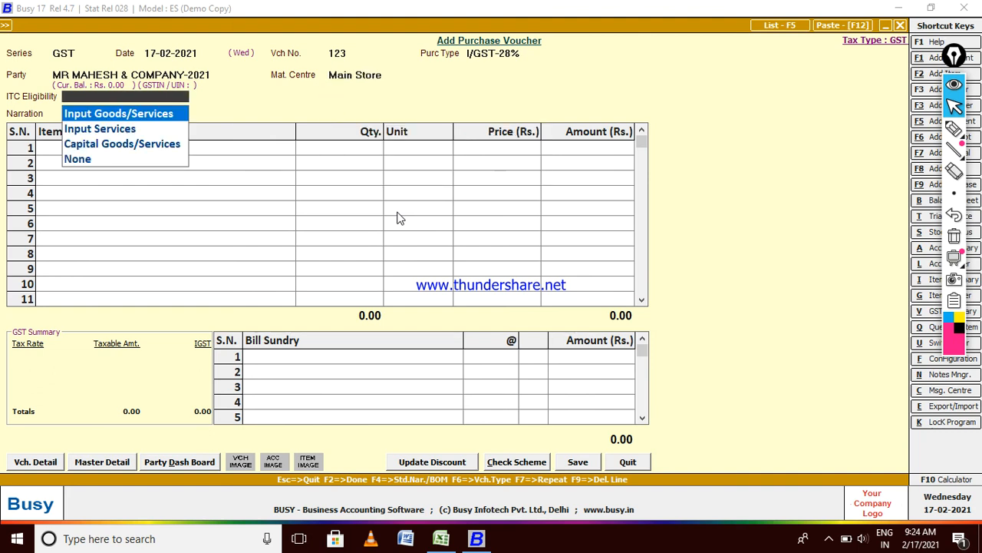
key("Down")
key("Up")
key("Return")
key("Return")
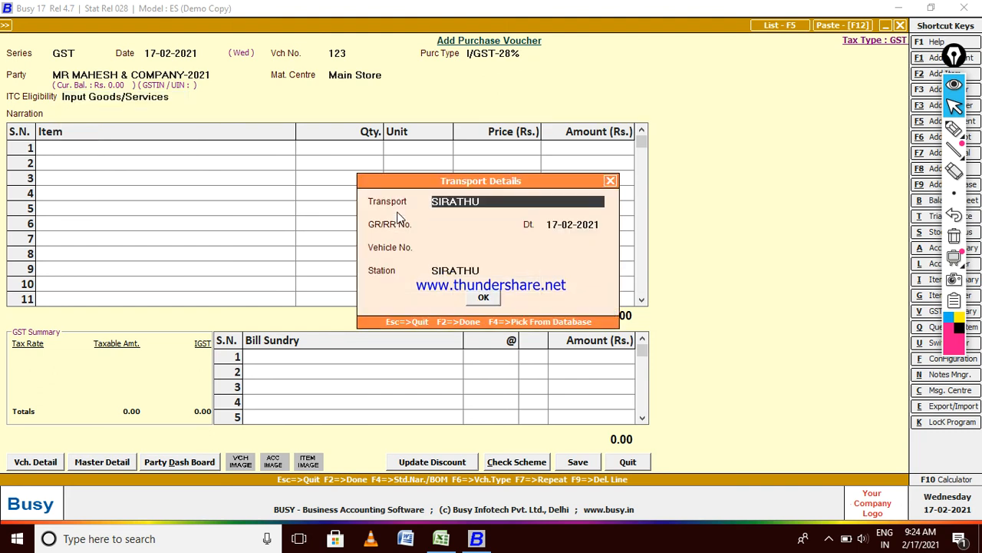
Step: Fill in the transport details with GR/RR number 34566 and vehicle number 123, keeping SIRATHU as transport and station
key("Return")
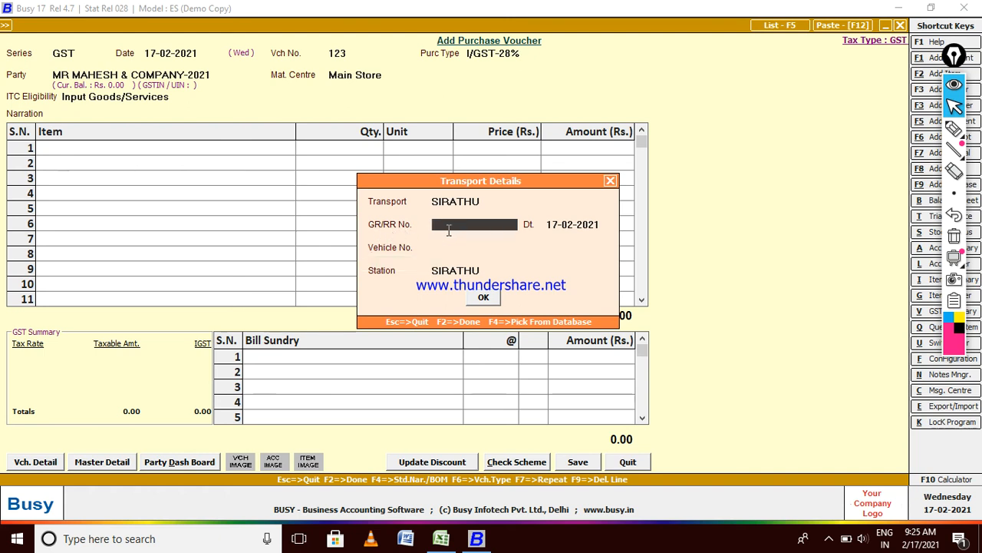
type("34566")
key("Return")
key("Return")
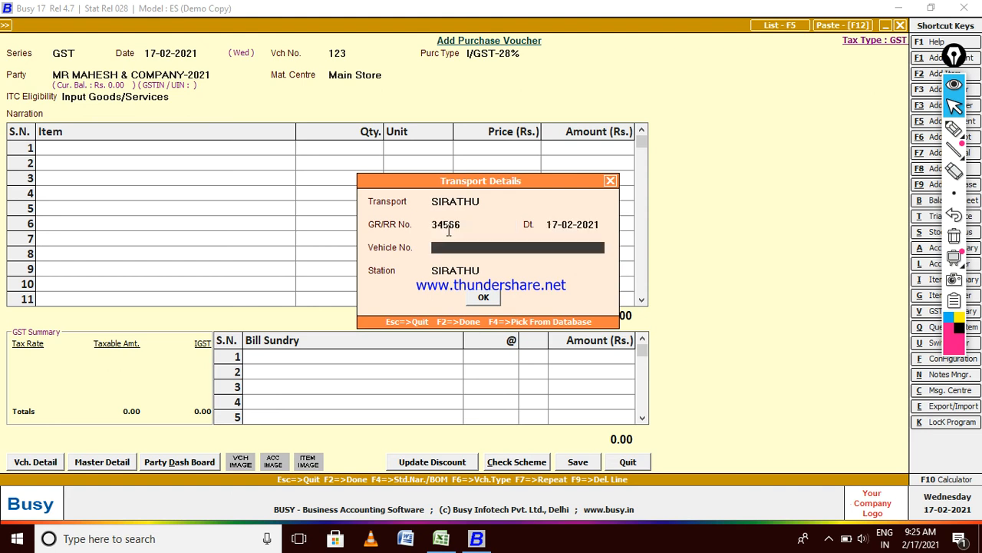
type("123")
key("Return")
key("Return")
key("Return")
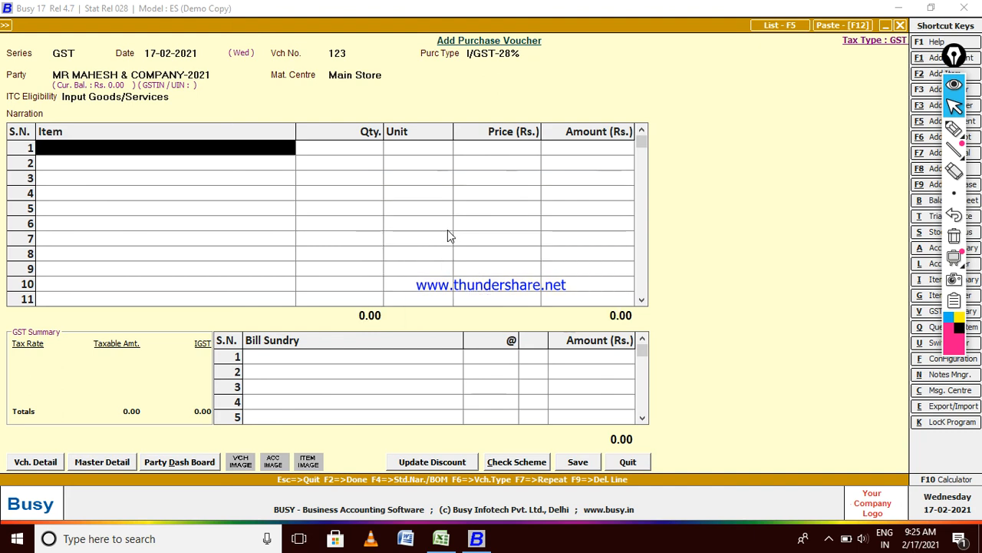
Step: Add the BUS item to the first voucher line with a quantity of 5 NOS
key("Return")
key("Return")
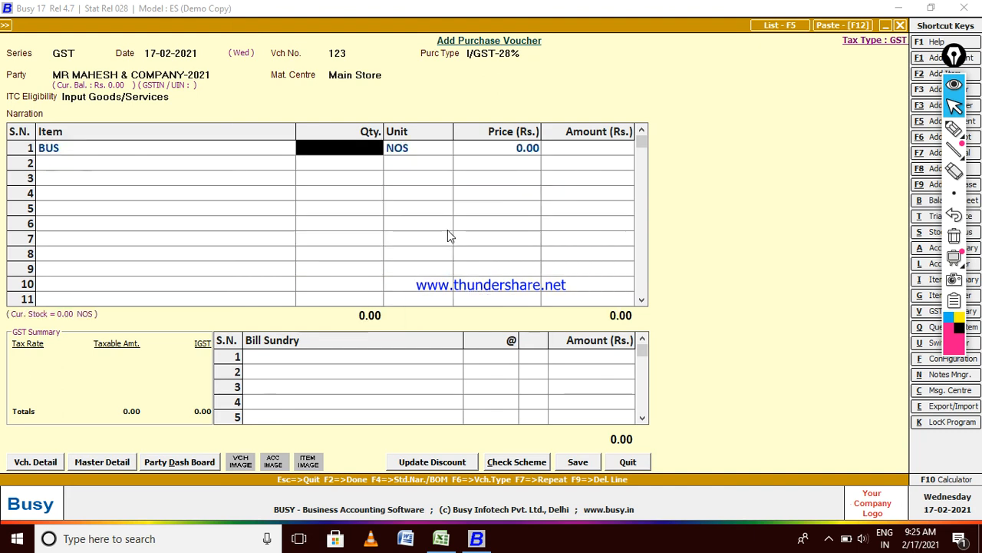
type("5")
key("Return")
key("Return")
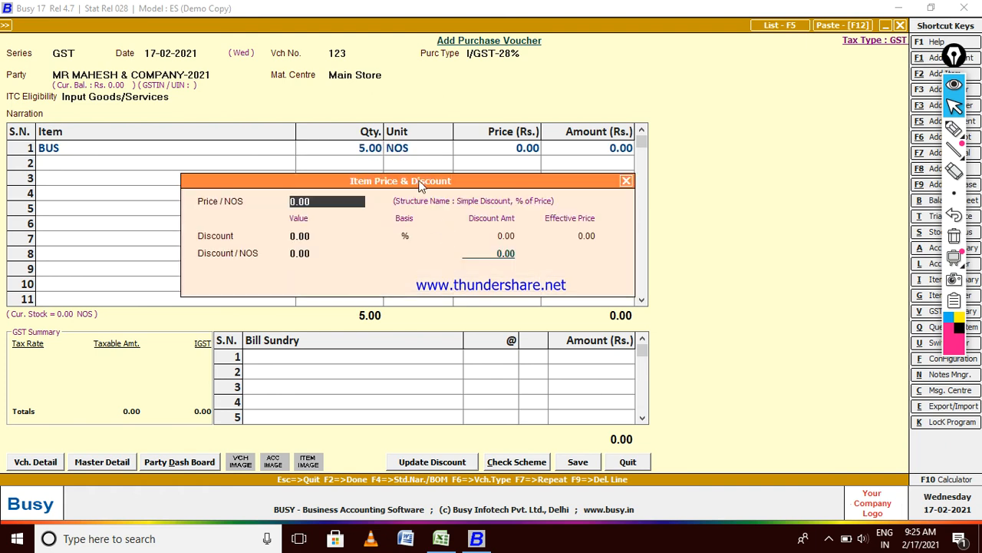
Step: Set the BUS item's price to 500000 per NOS with a 12% discount
left_click_drag(414, 185, 604, 224)
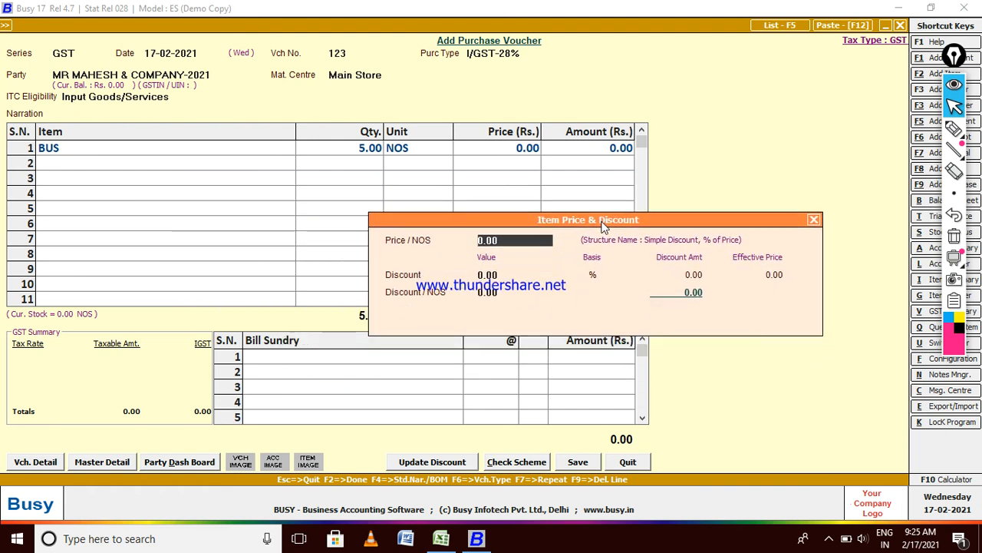
double_click(505, 242)
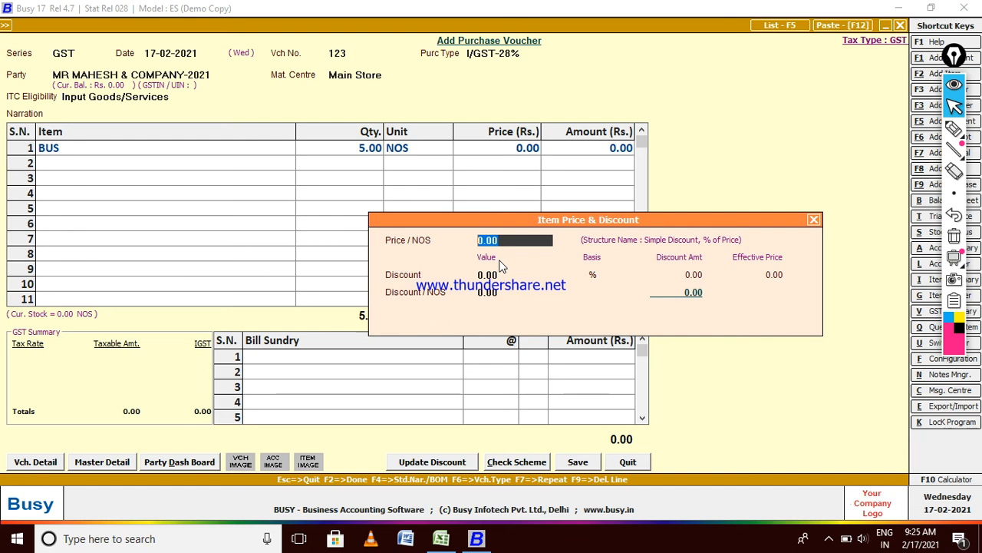
type("500000")
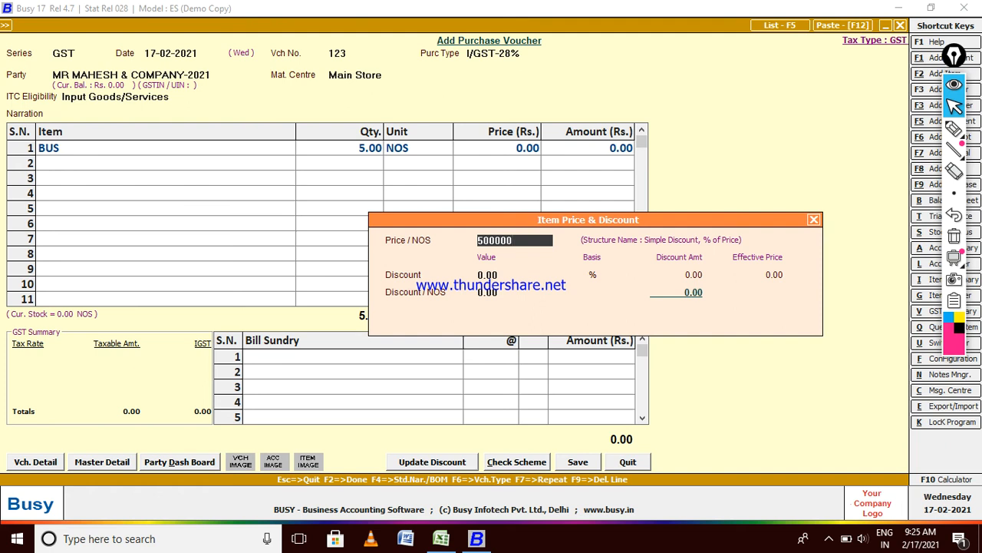
key("Return")
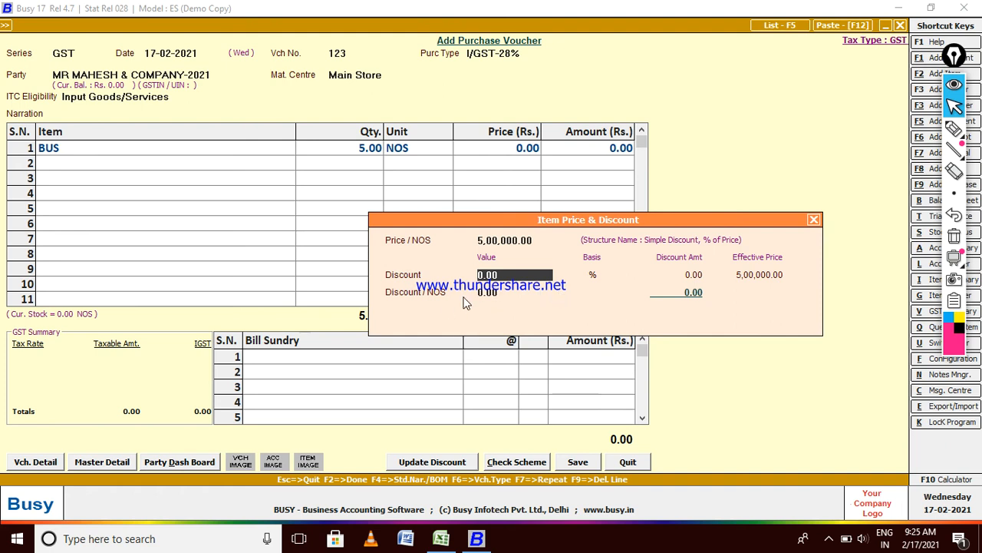
type("12")
key("Return")
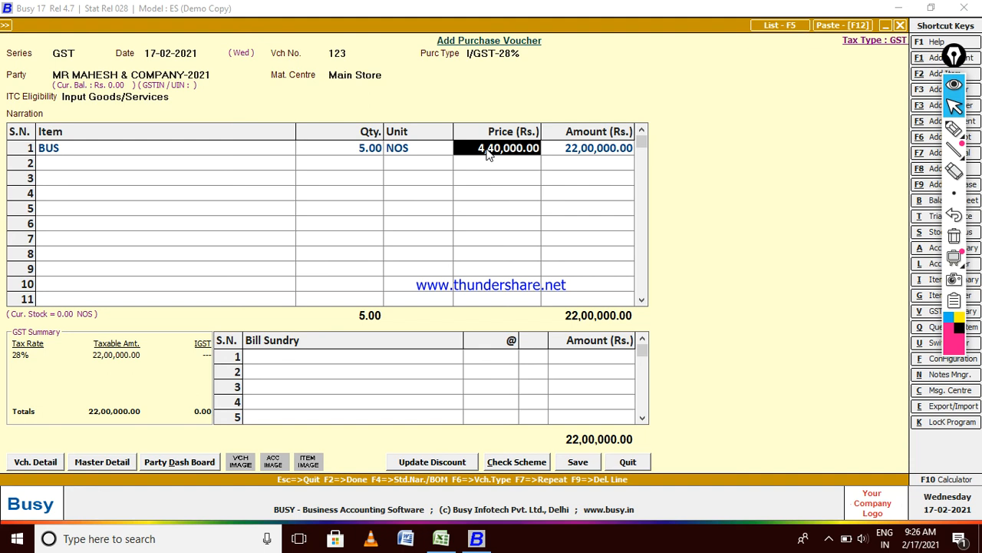
Step: Add the CAR item to the second voucher line with a quantity of 2 NOS
key("Return")
key("Return")
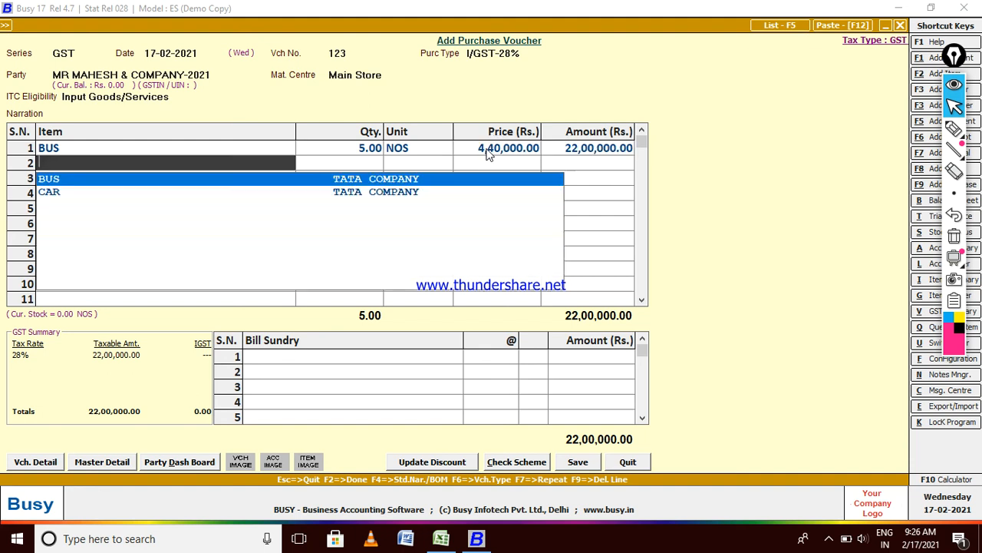
key("Down")
key("Return")
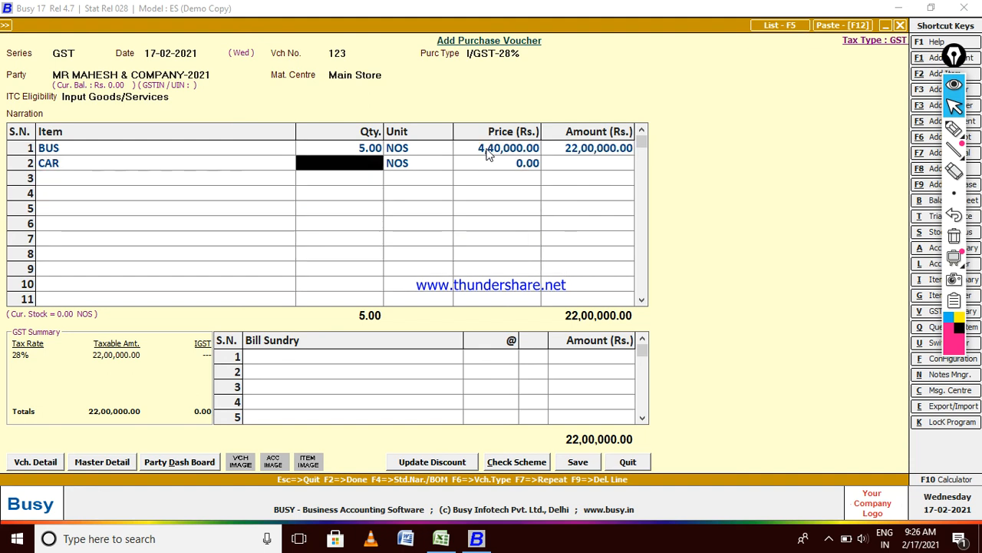
type("2")
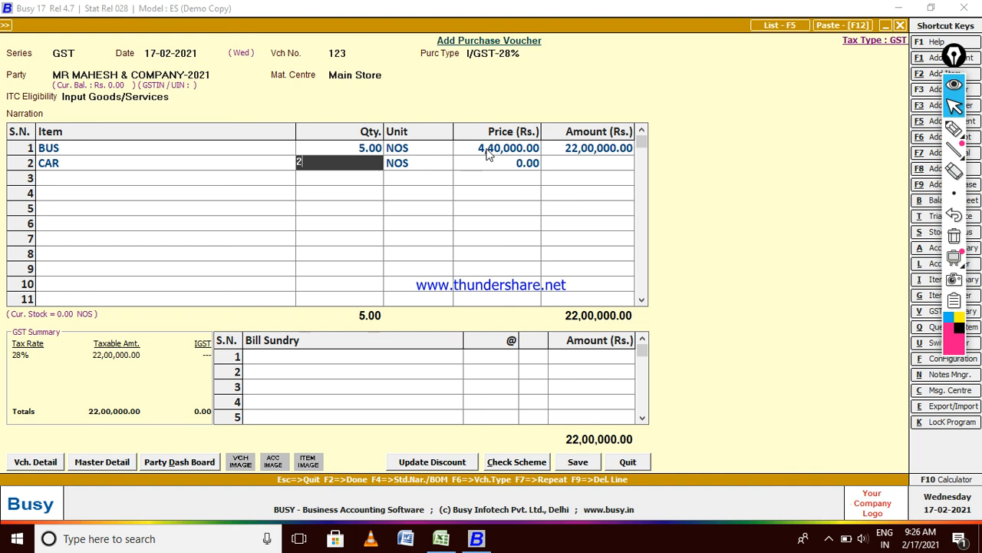
key("Return")
Step: Set the CAR item's price to 400000 per NOS, leaving its discount at zero
key("Return")
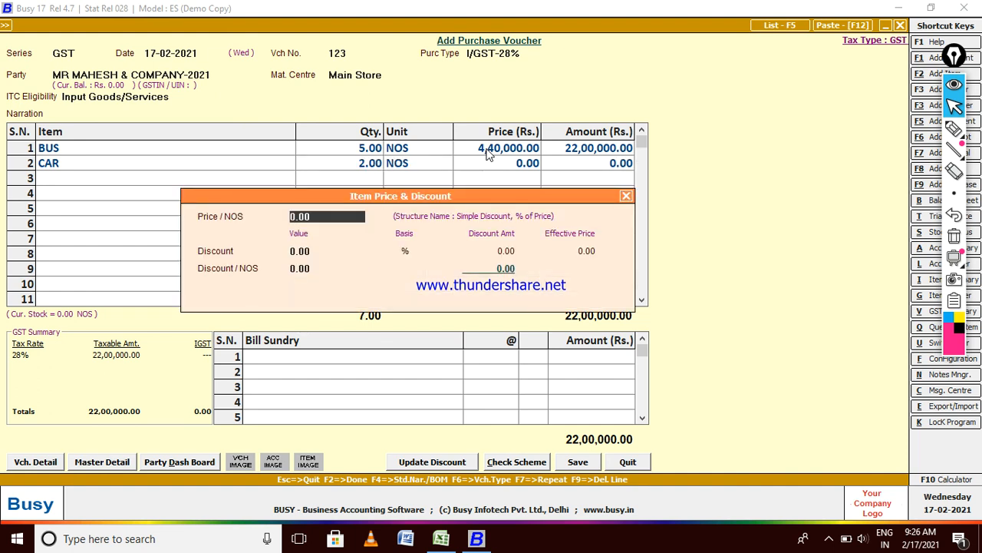
type("40000")
key("Return")
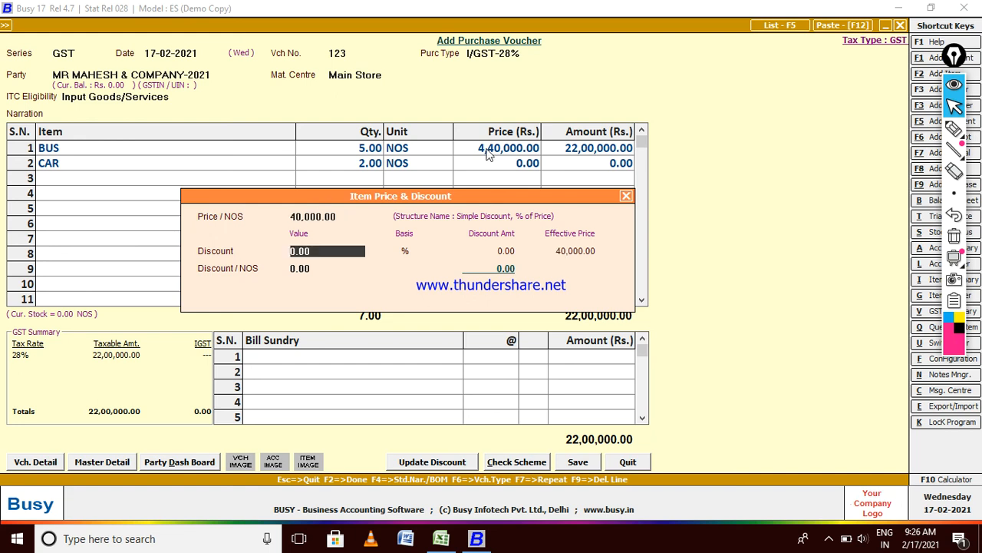
key("Up")
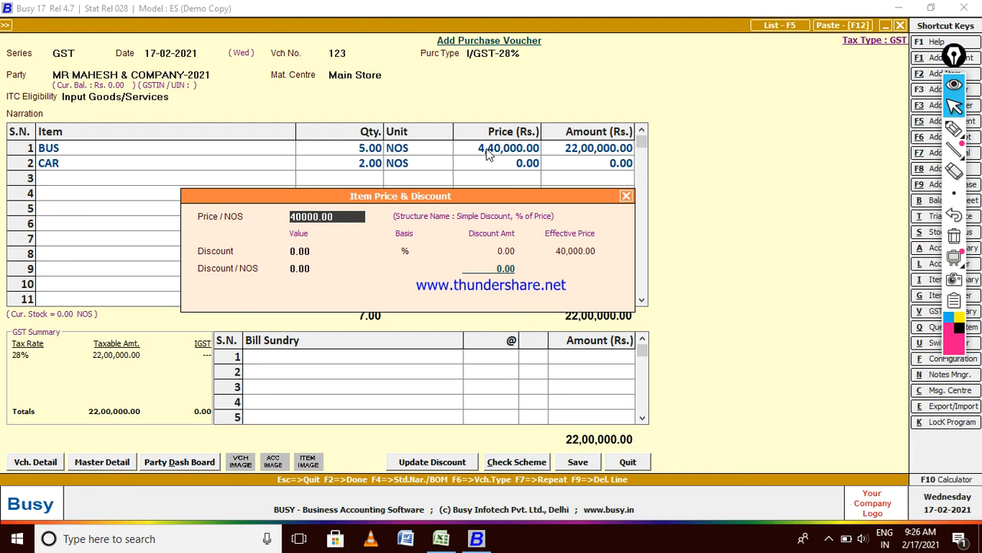
type("49")
type("00000")
key("Return")
key("Return")
key("Return")
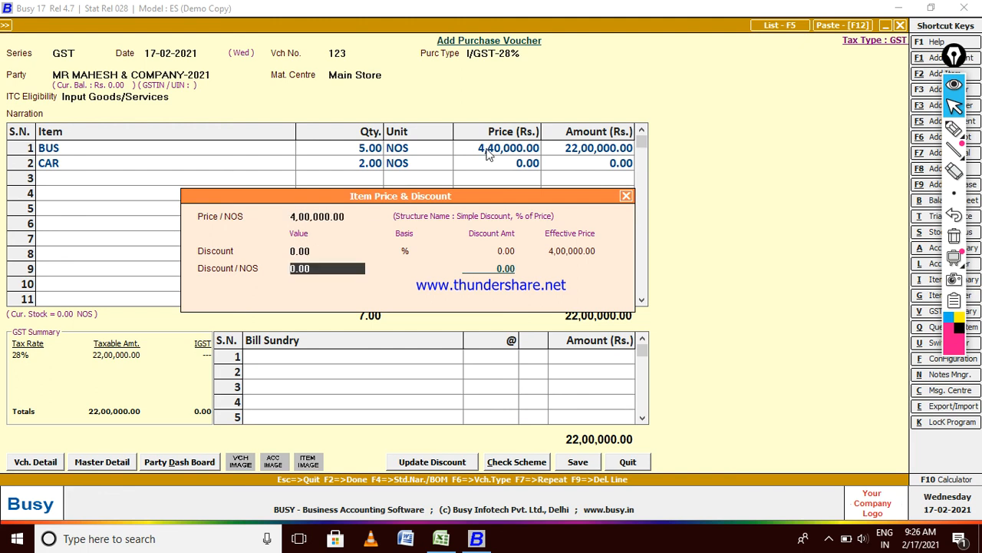
key("F2")
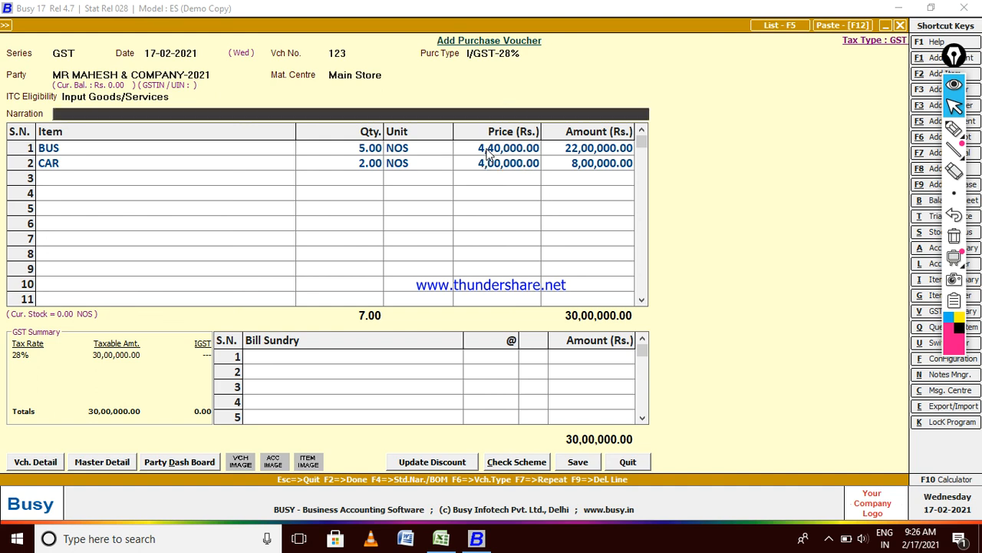
Step: Keep the transport details and apply an 18% discount to the CAR item
key("Return")
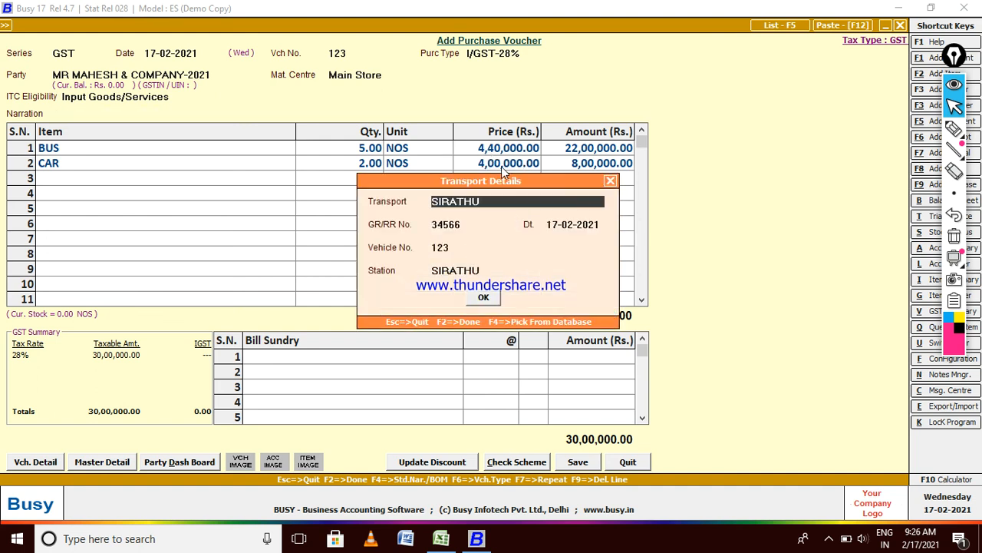
left_click(483, 299)
left_click(368, 163)
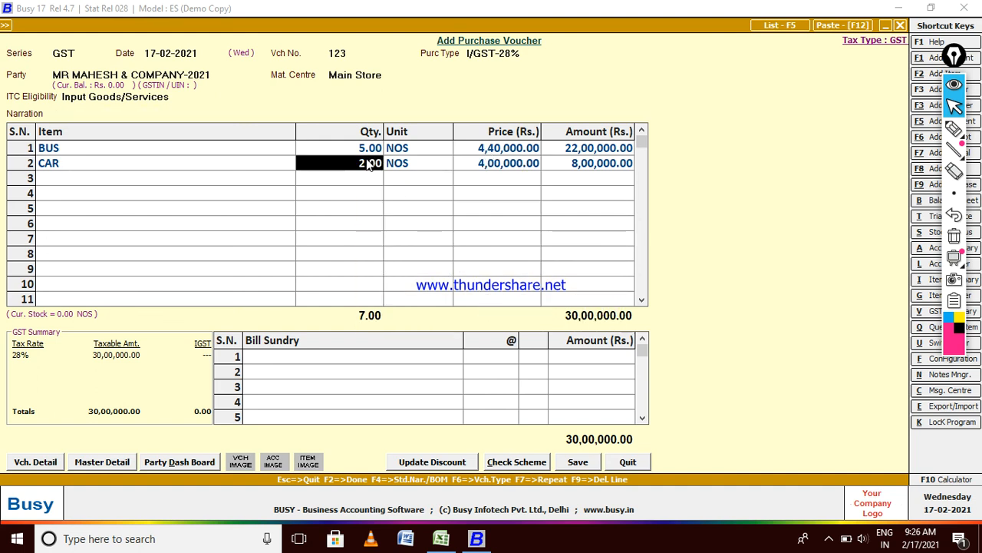
key("Return")
key("Return")
key("Return")
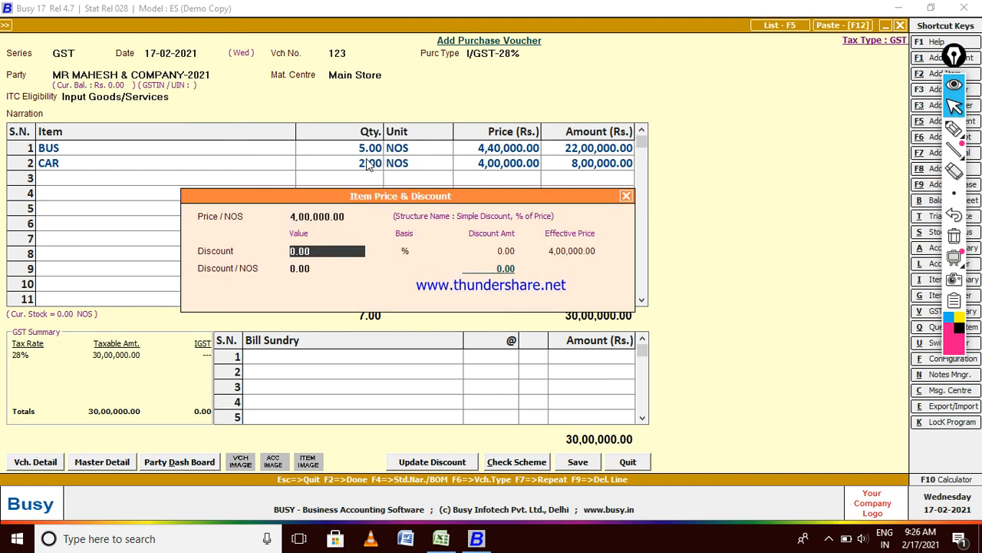
type("18")
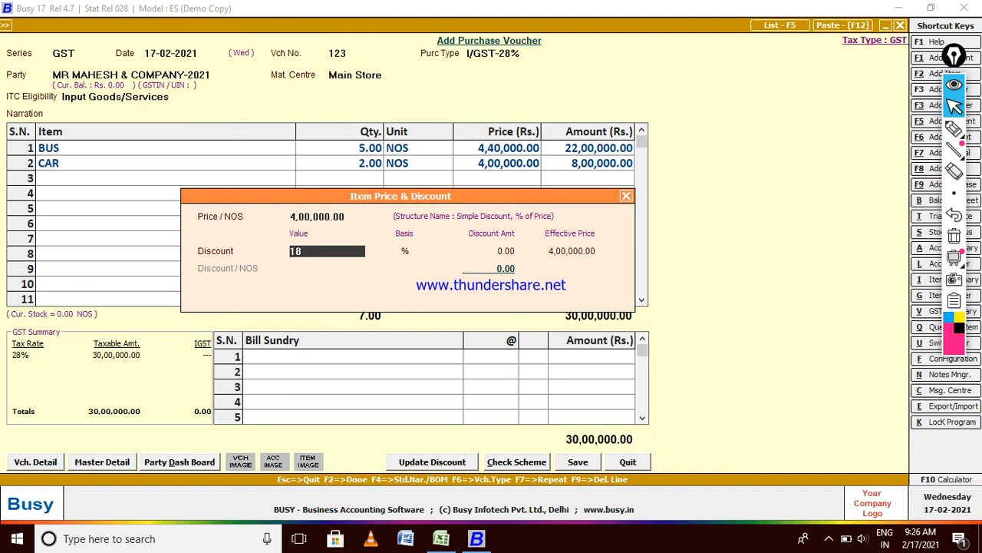
key("Return")
key("Return")
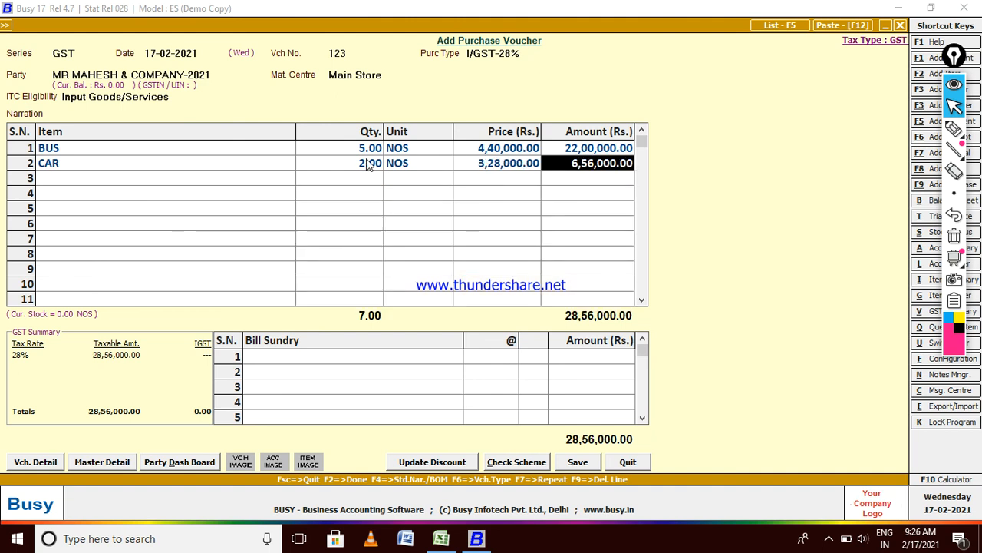
Step: Add IGST at 28% as the bill sundry and save the voucher, accepting the default bill details, new reference 123 and the missing PAN
key("Return")
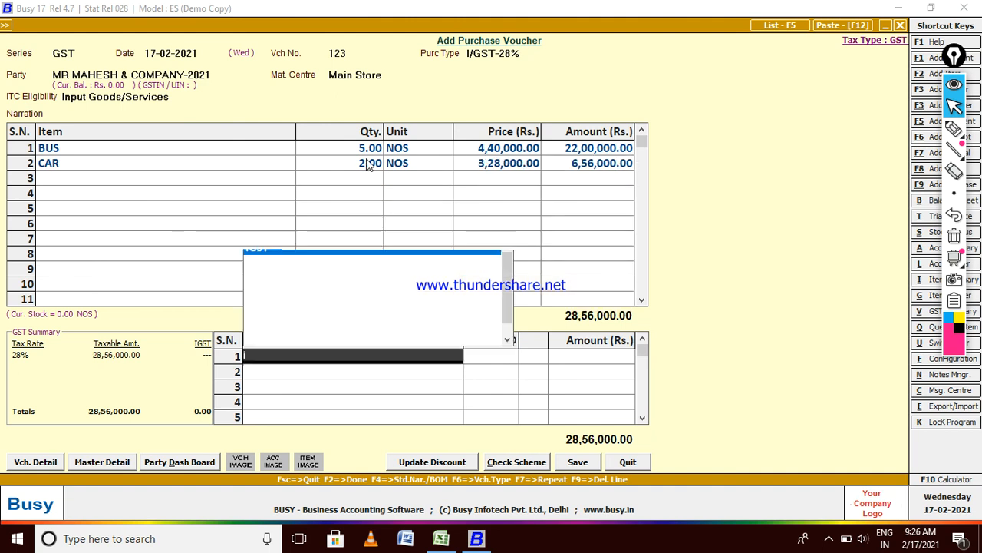
key("Return")
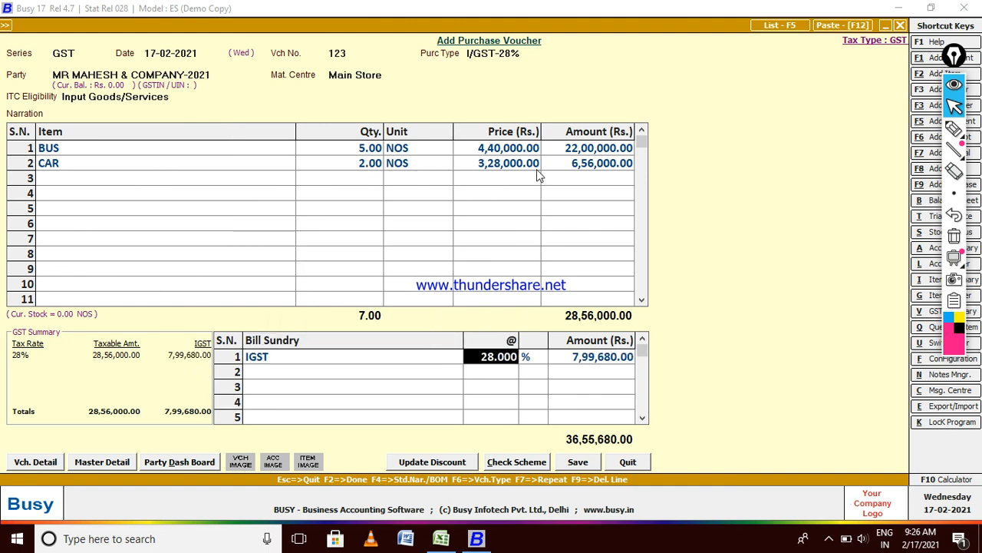
left_click(578, 462)
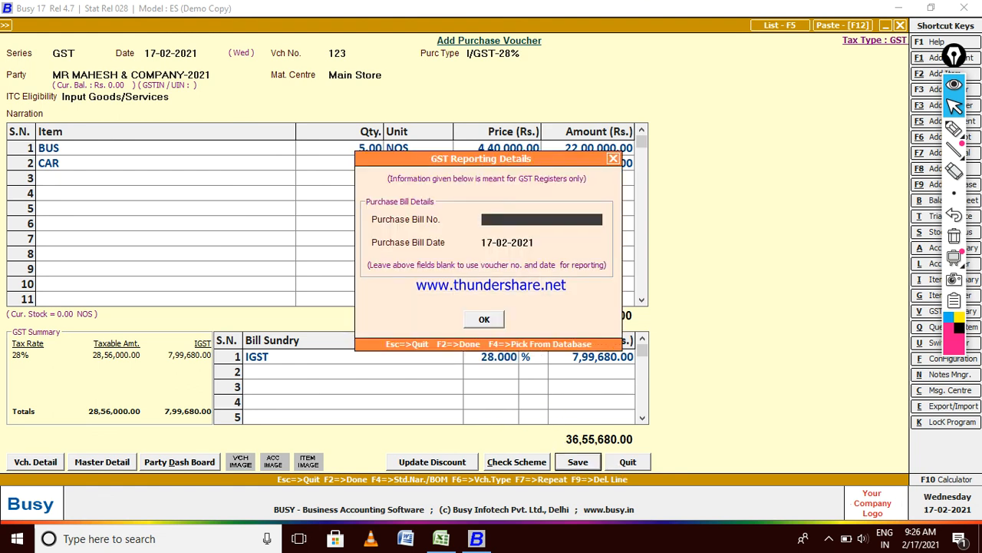
left_click(484, 319)
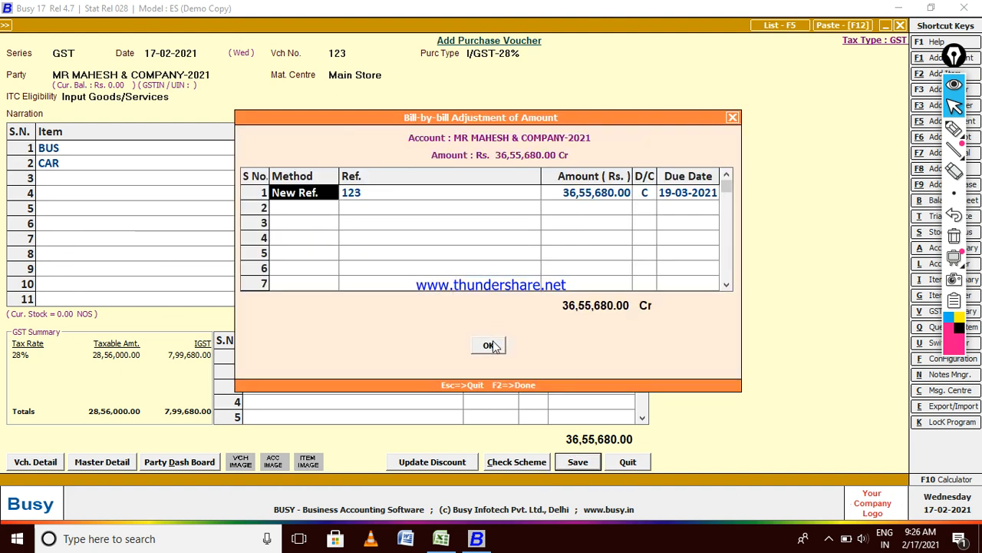
left_click(491, 345)
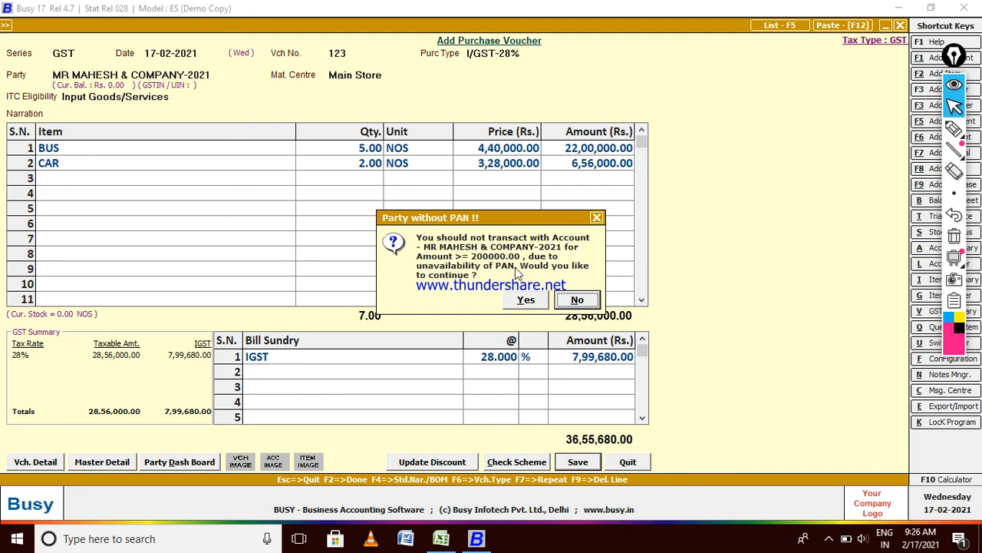
left_click(527, 300)
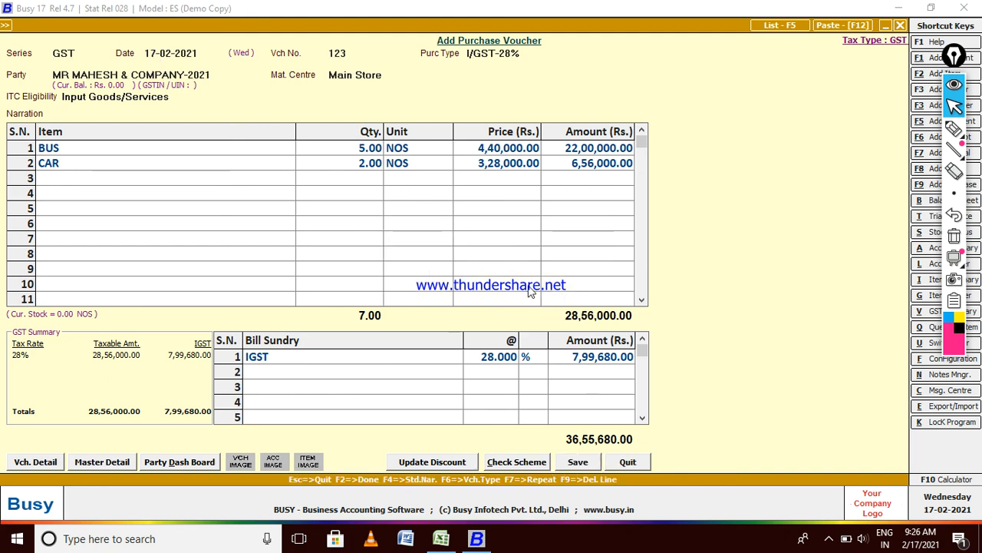
key("Escape")
key("Escape")
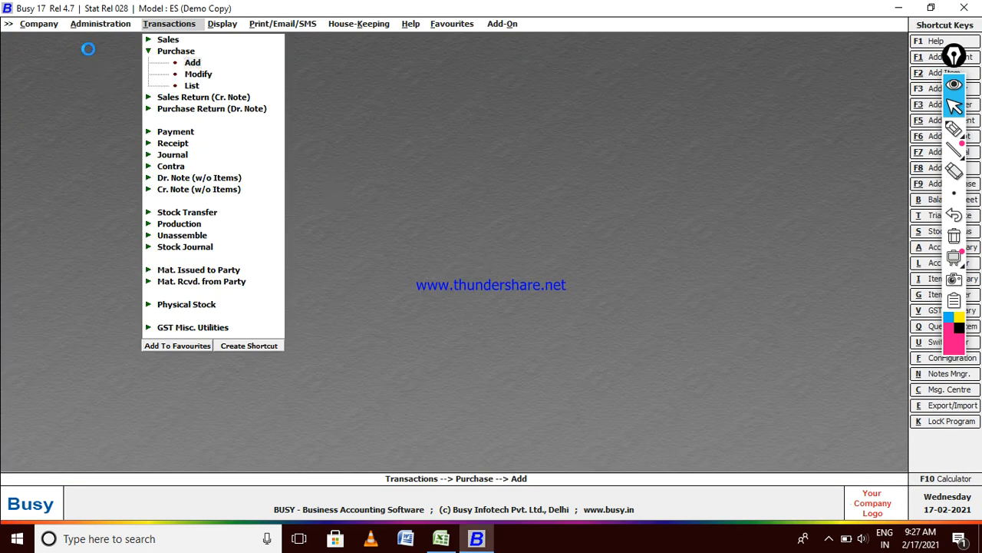
key("Return")
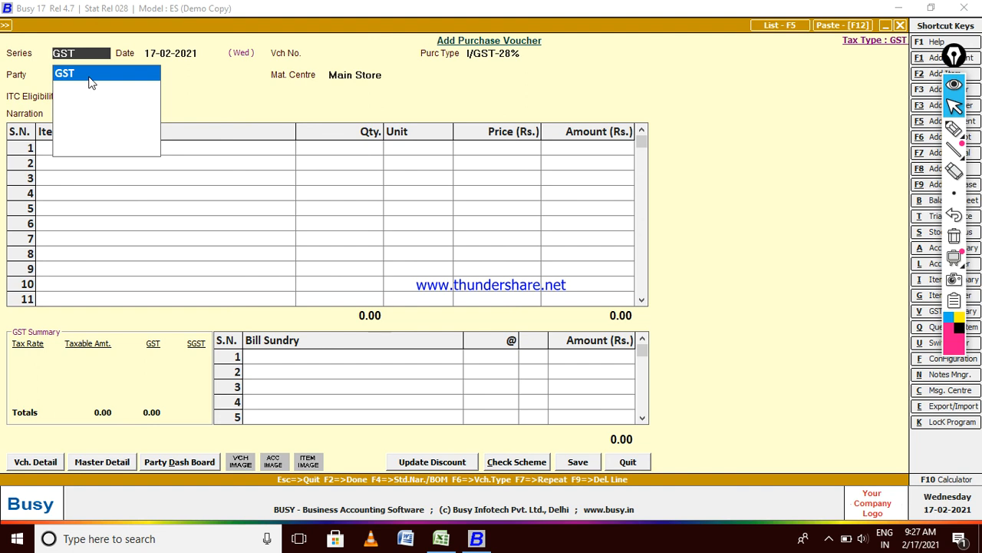
key("Escape")
key("Escape")
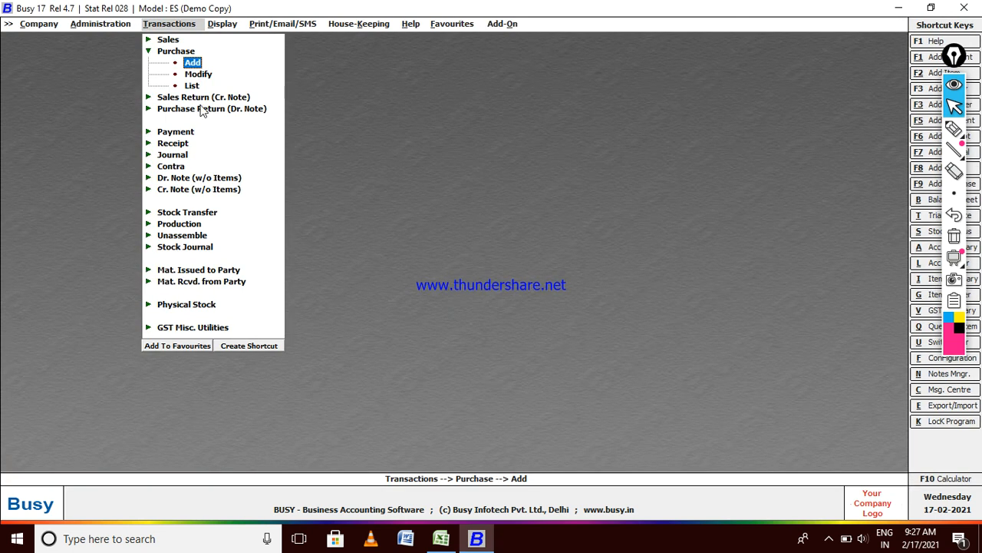
Step: Open GST purchase voucher 123 dated 17-02-2021 for modification
key("Down")
key("Return")
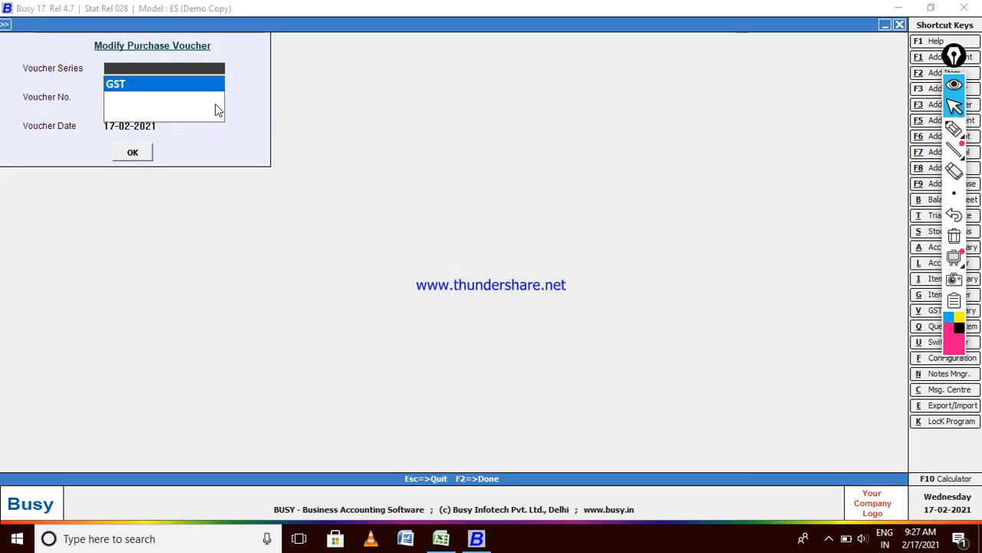
left_click(144, 157)
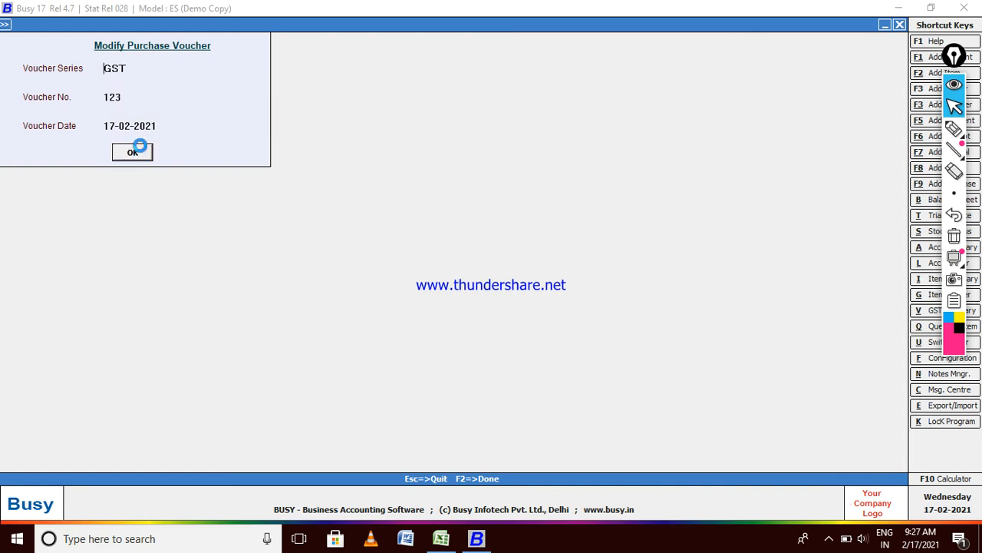
left_click(122, 155)
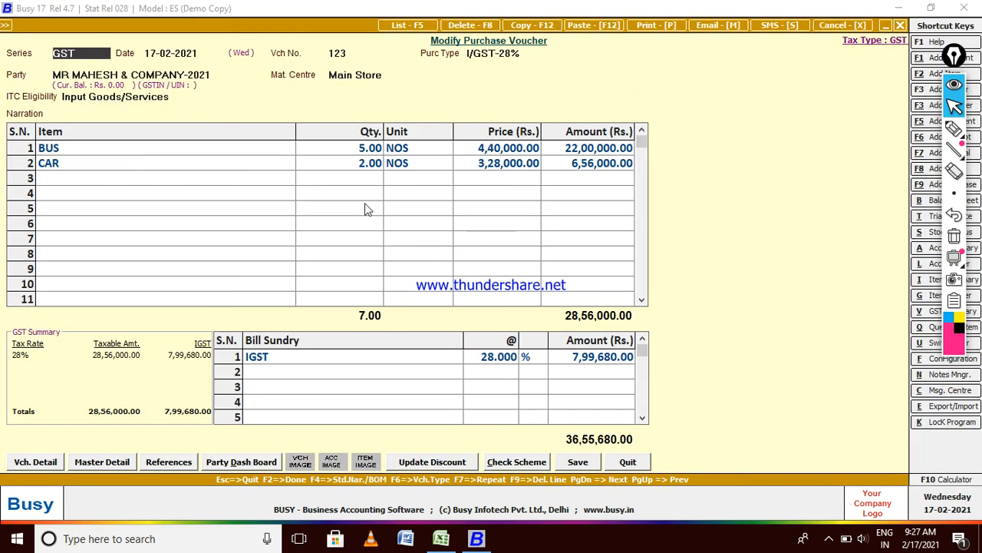
Step: Preview the voucher's invoice in the STANDARD format, saving the default purchase invoice configuration
key("alt+p")
left_click(421, 279)
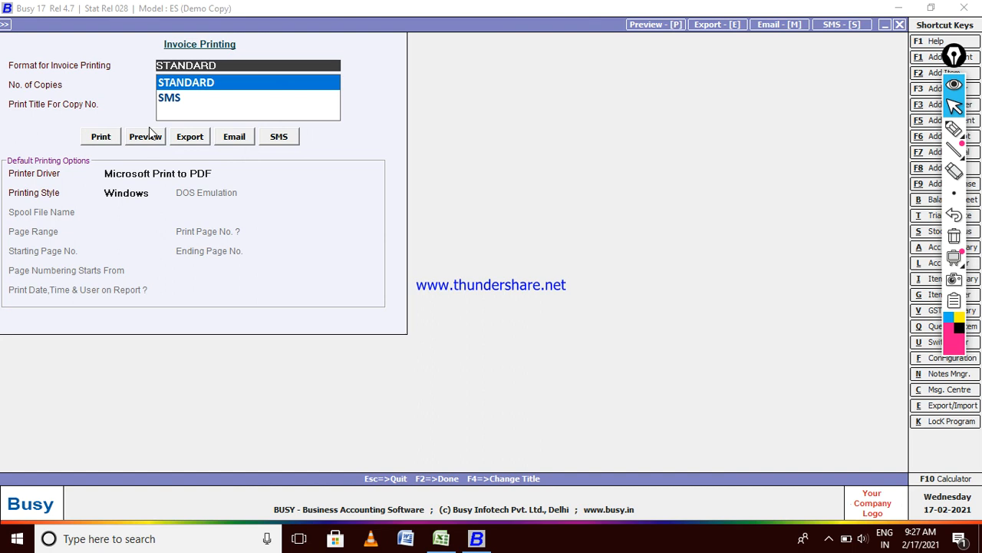
left_click(147, 138)
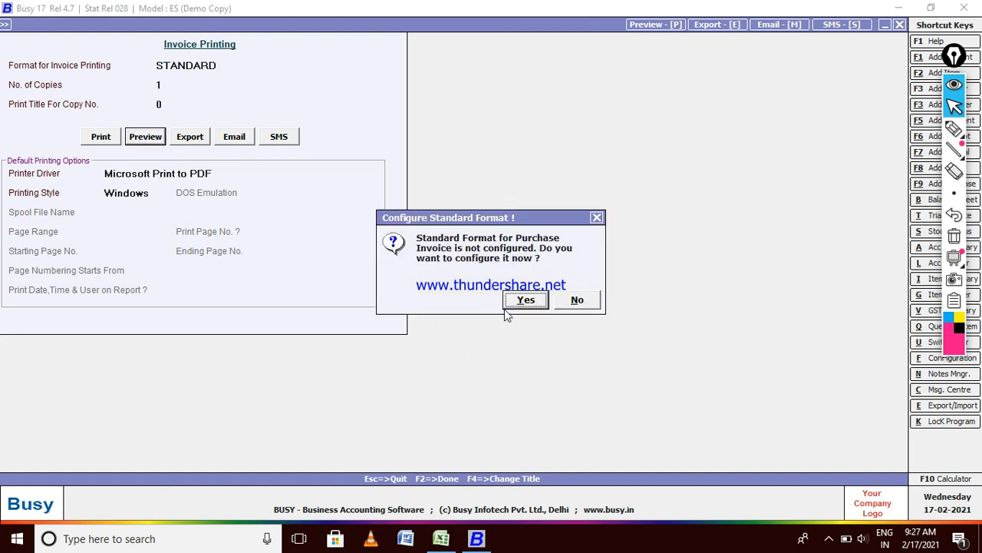
left_click(513, 303)
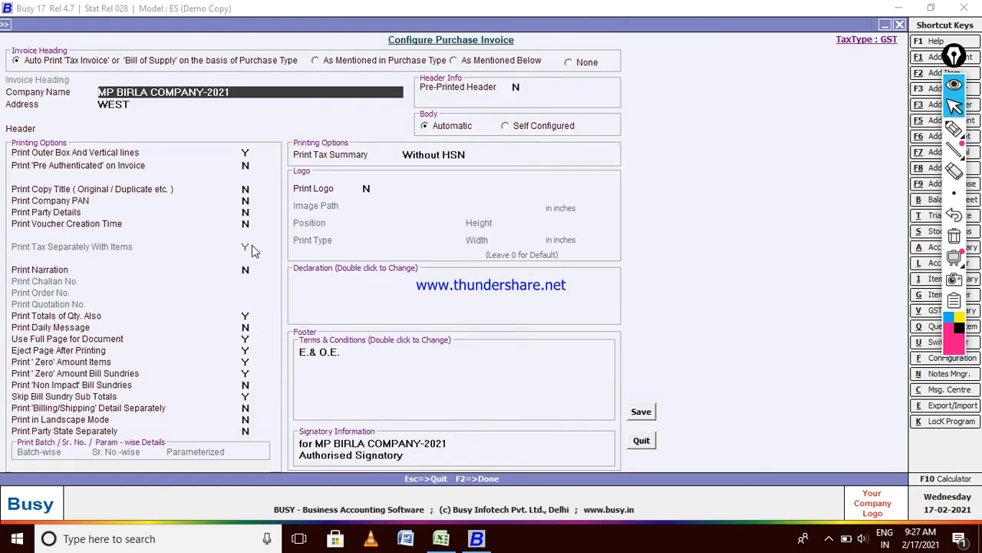
left_click(643, 414)
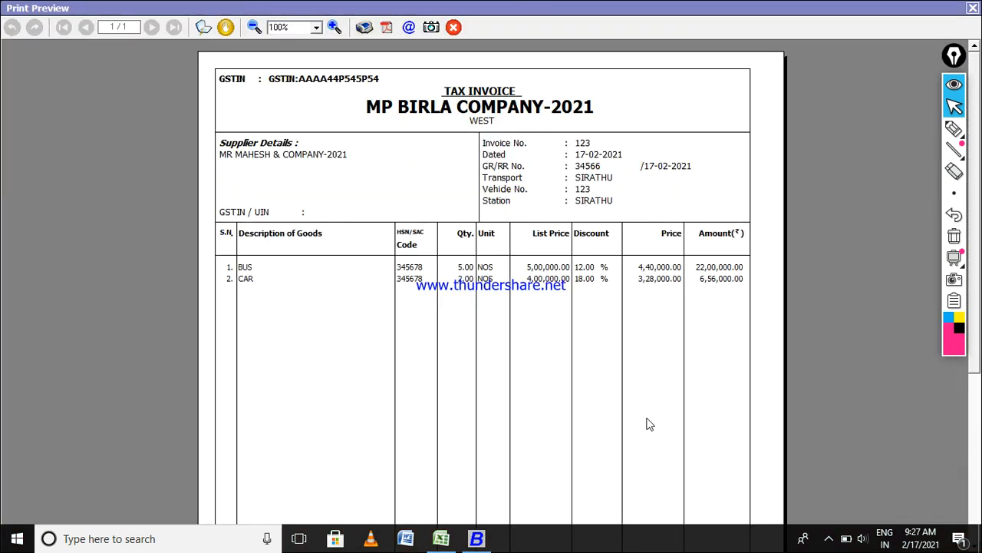
Step: Examine the item discounts, IGST and totals in the purchase invoice preview
mouse_move(954, 193)
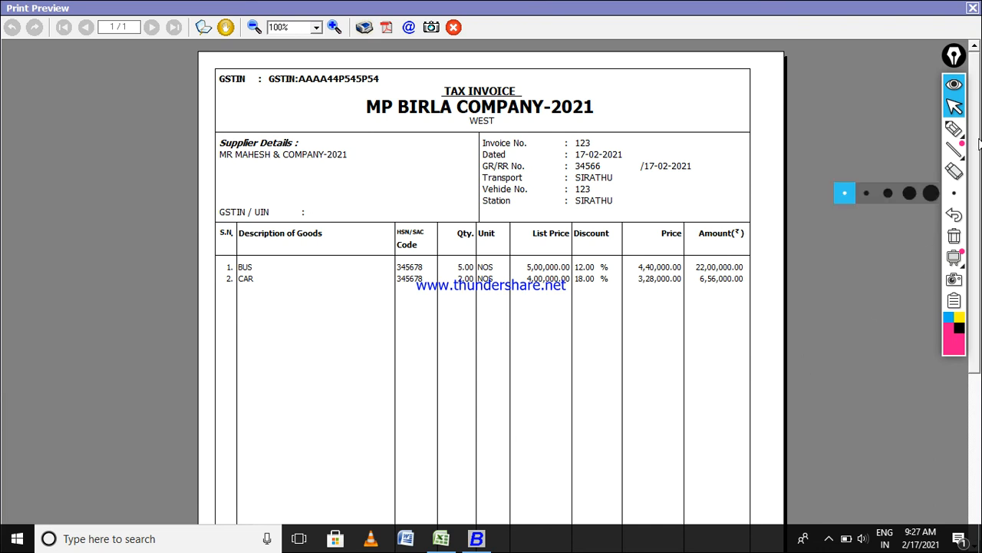
left_click_drag(978, 142, 979, 193)
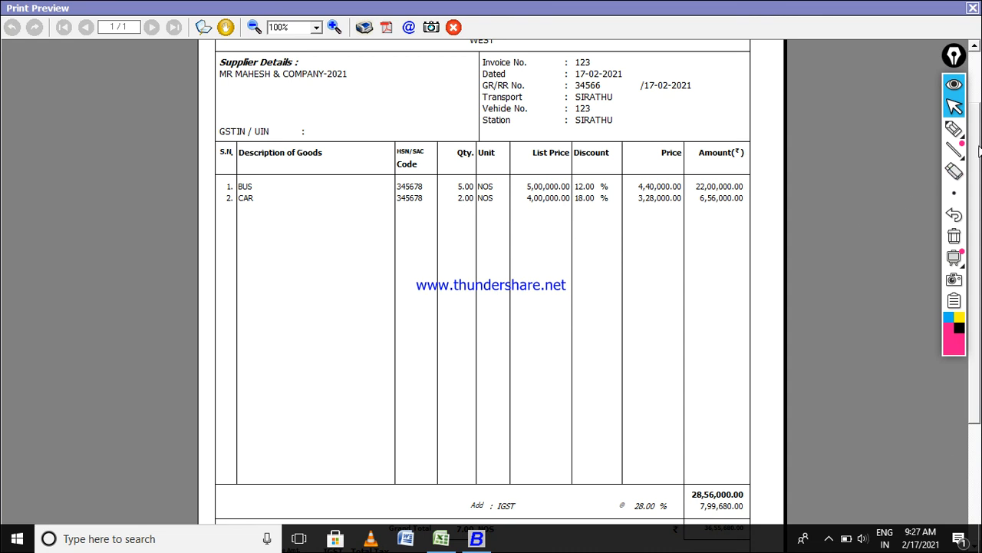
scroll(975, 153, "down", 5)
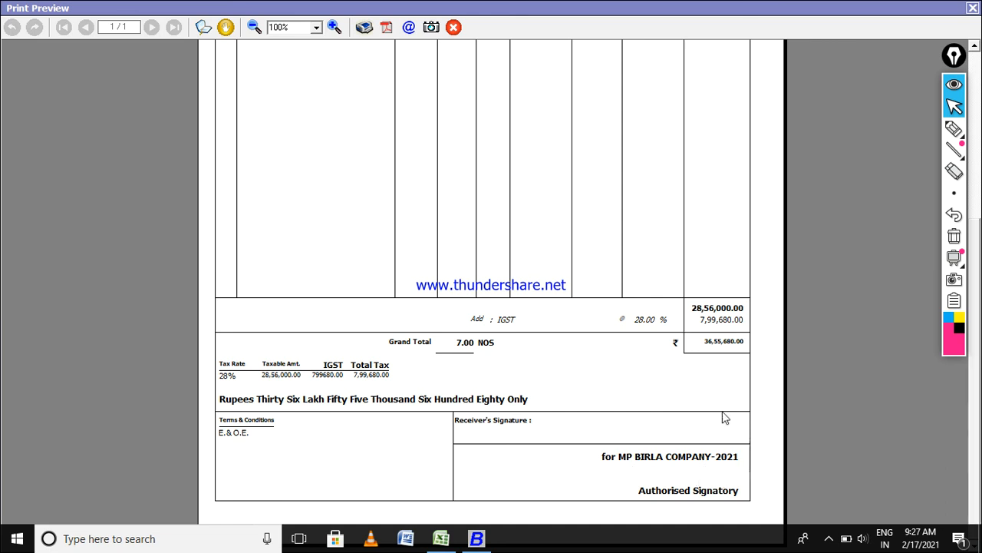
scroll(979, 295, "up", 5)
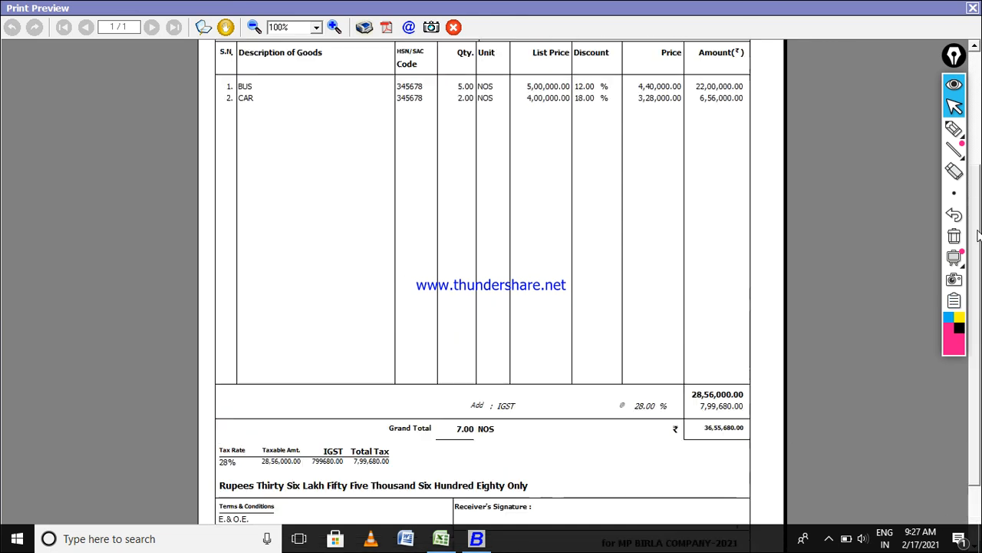